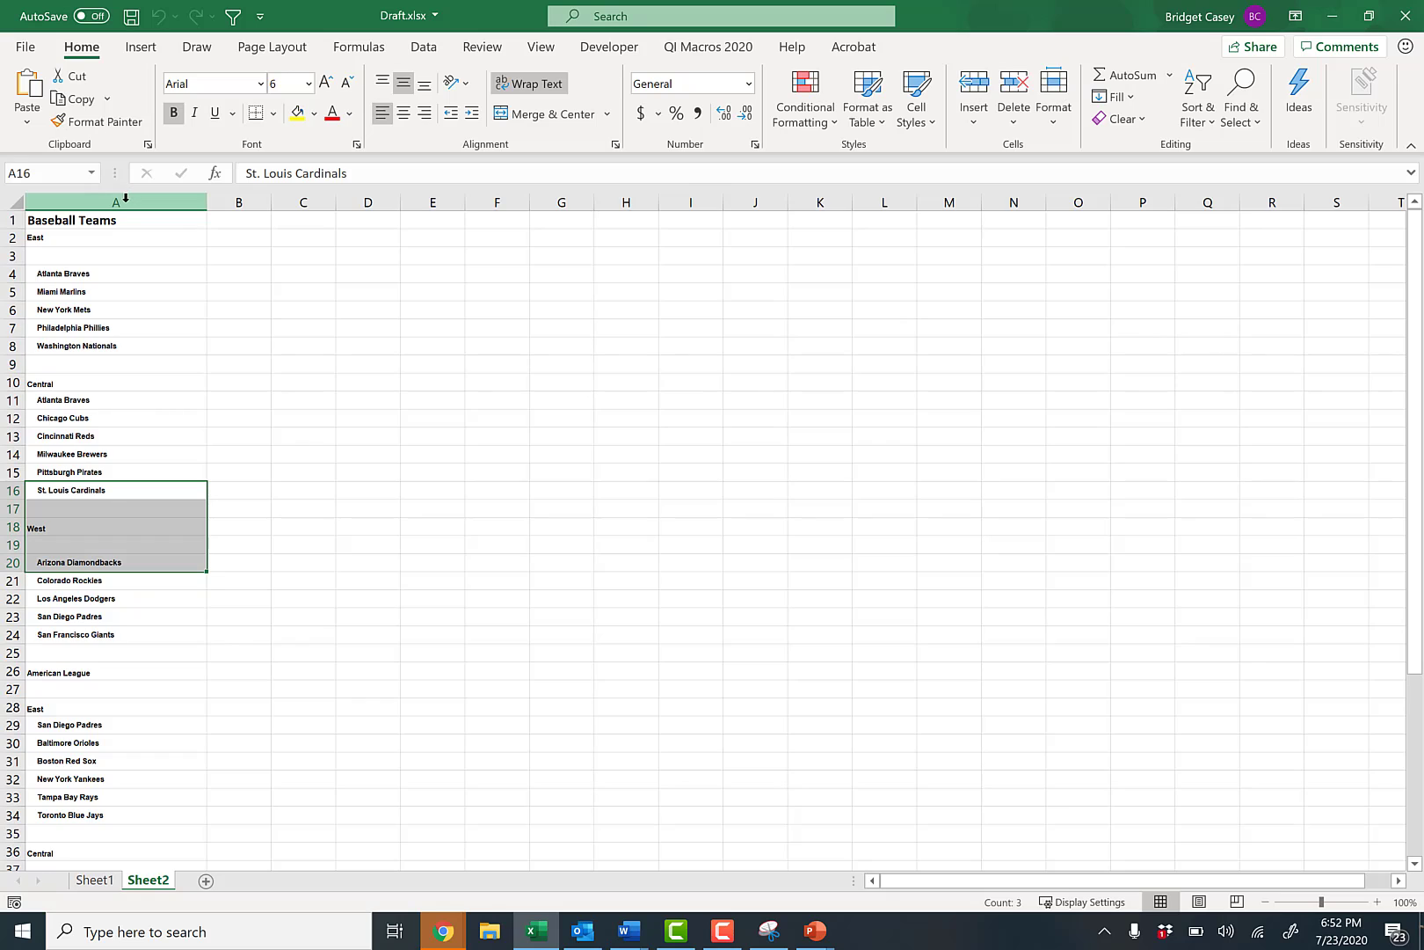
Highlight duplicate values in column A with conditional formatting, using Light Red Fill with Dark Red Text.
left_click(126, 198)
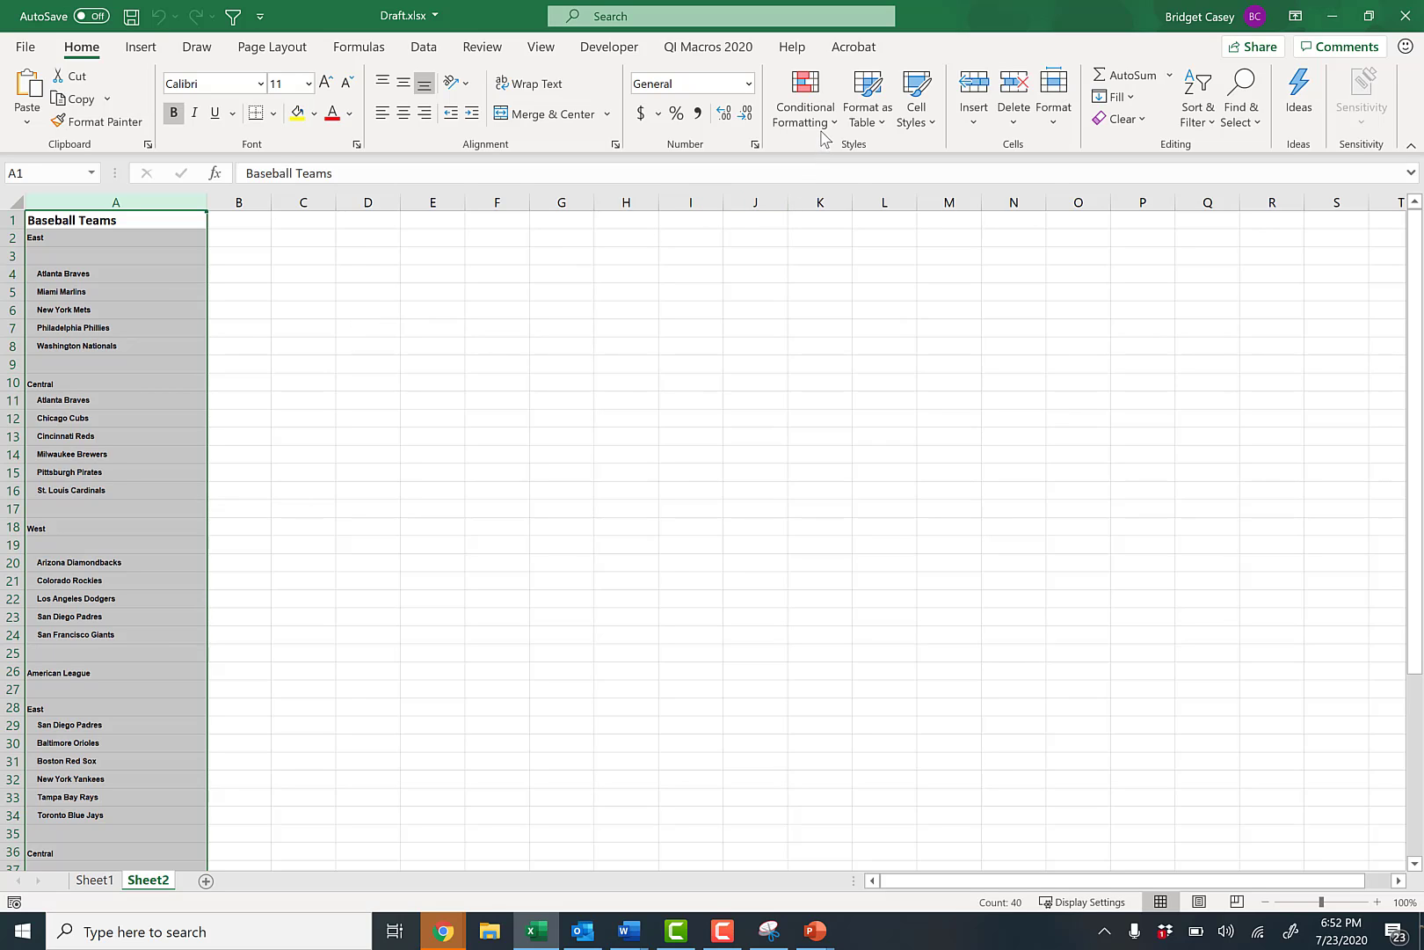
left_click(131, 194)
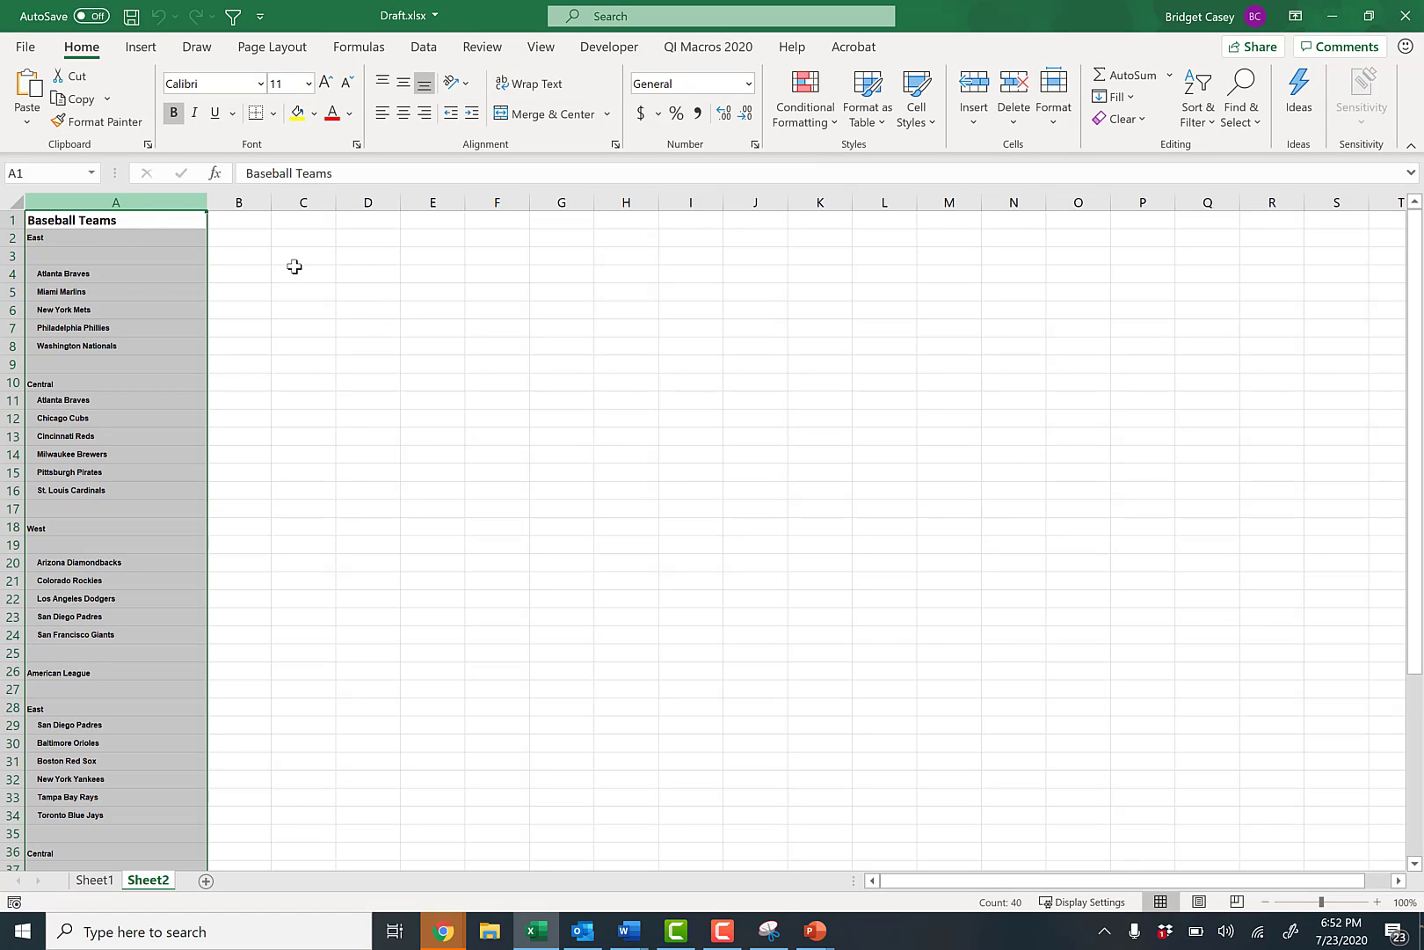
left_click(825, 128)
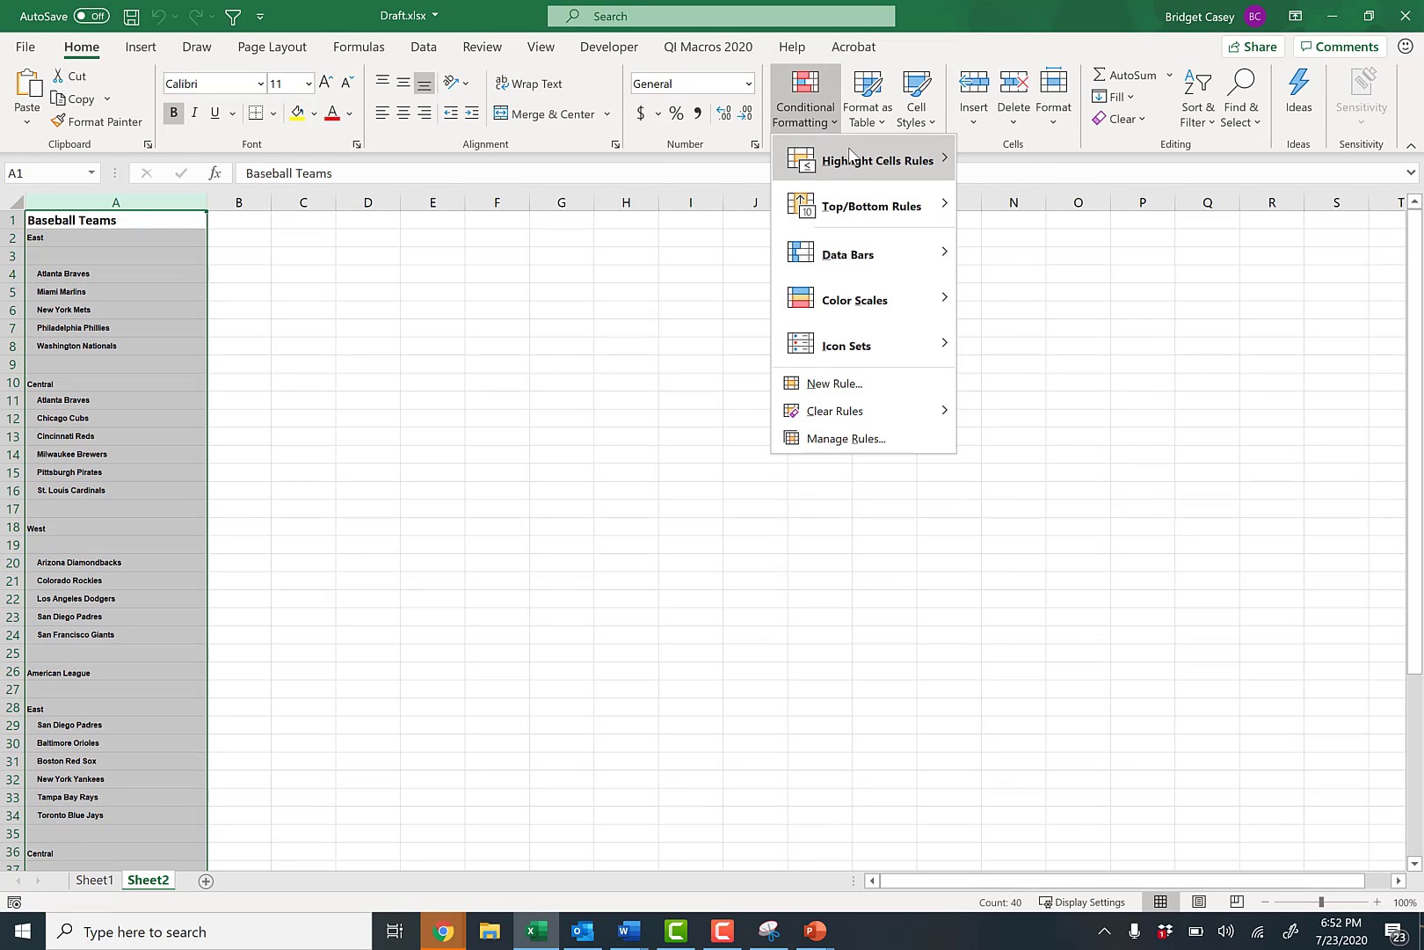
mouse_move(873, 167)
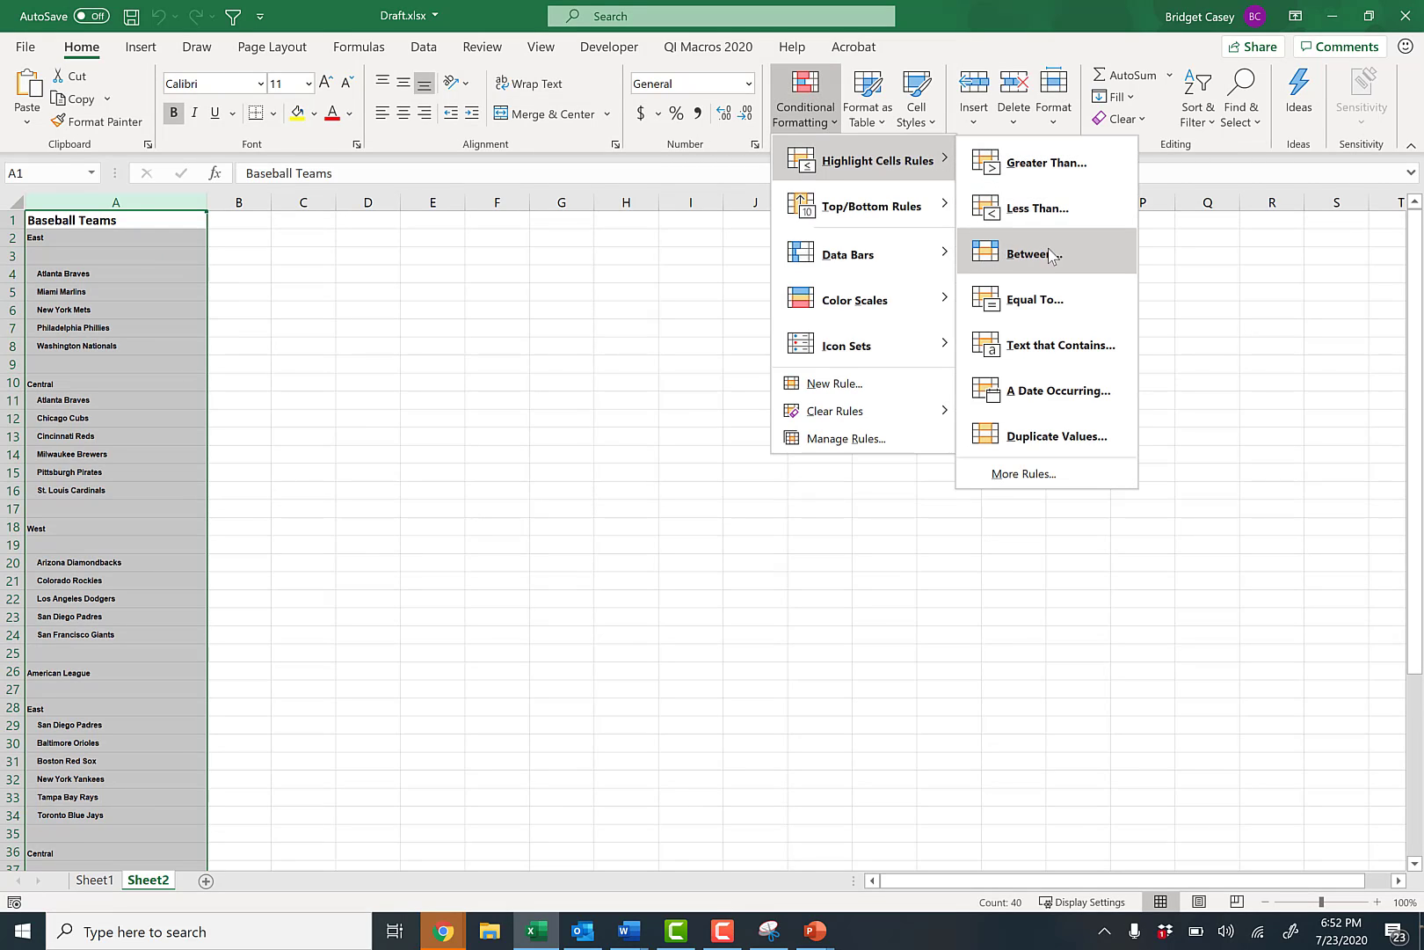
left_click(1045, 437)
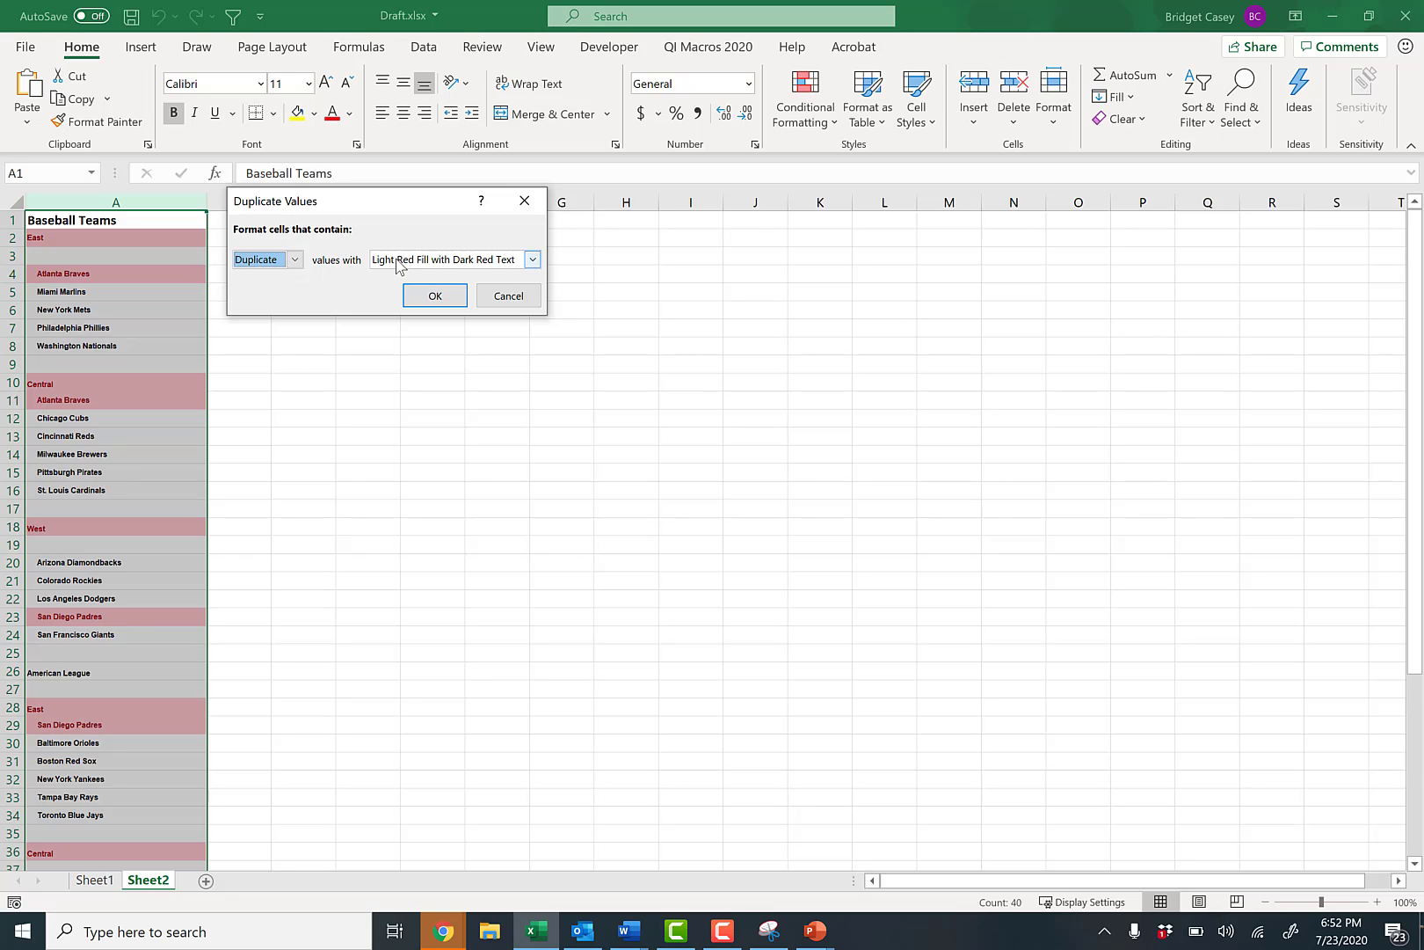
left_click(533, 259)
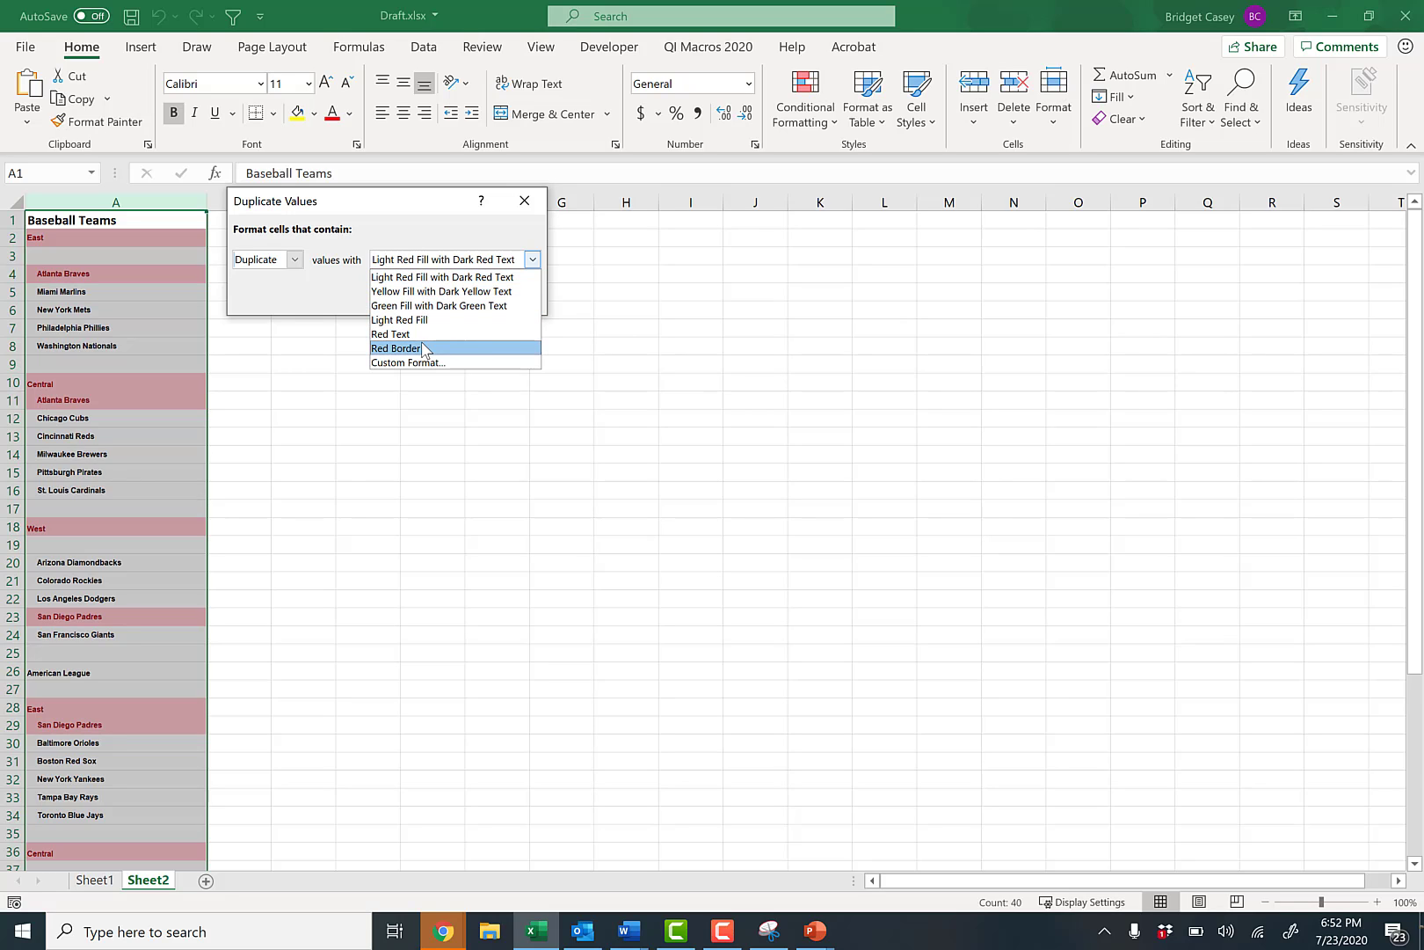
left_click(412, 222)
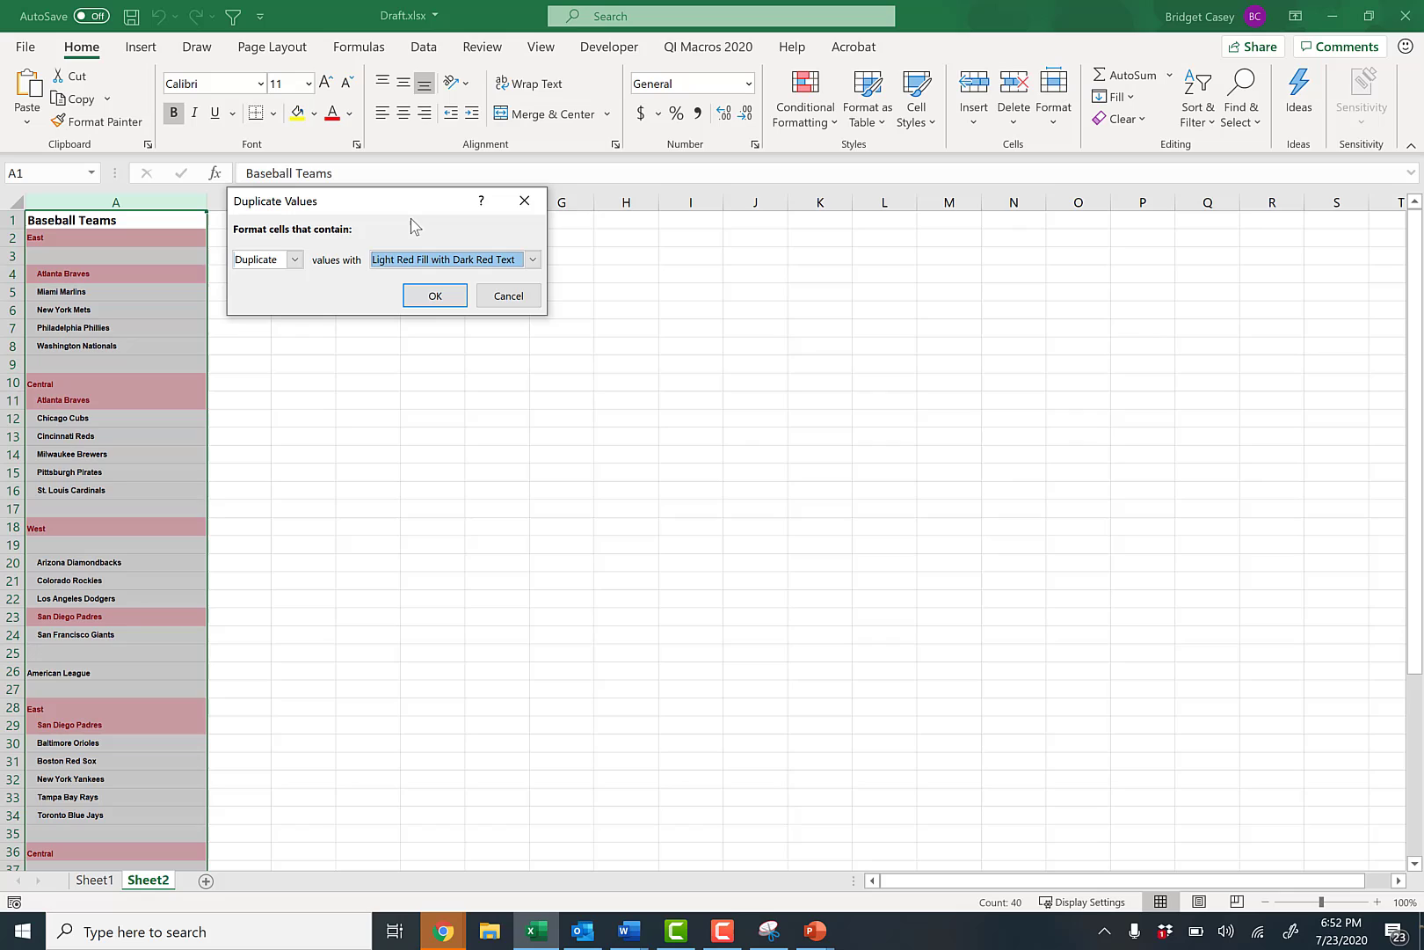
left_click(432, 303)
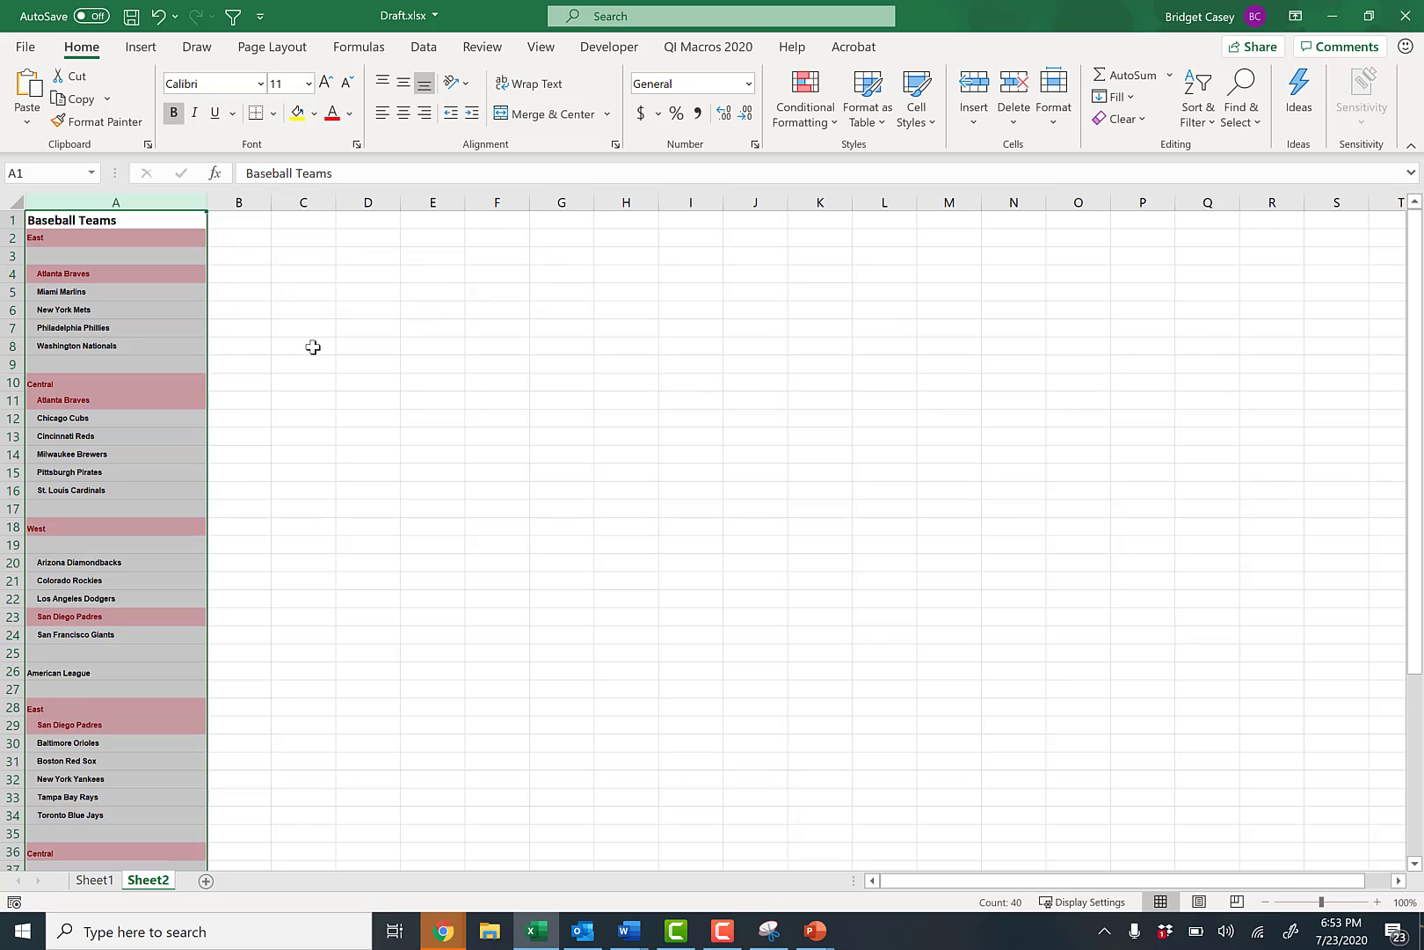
left_click(313, 347)
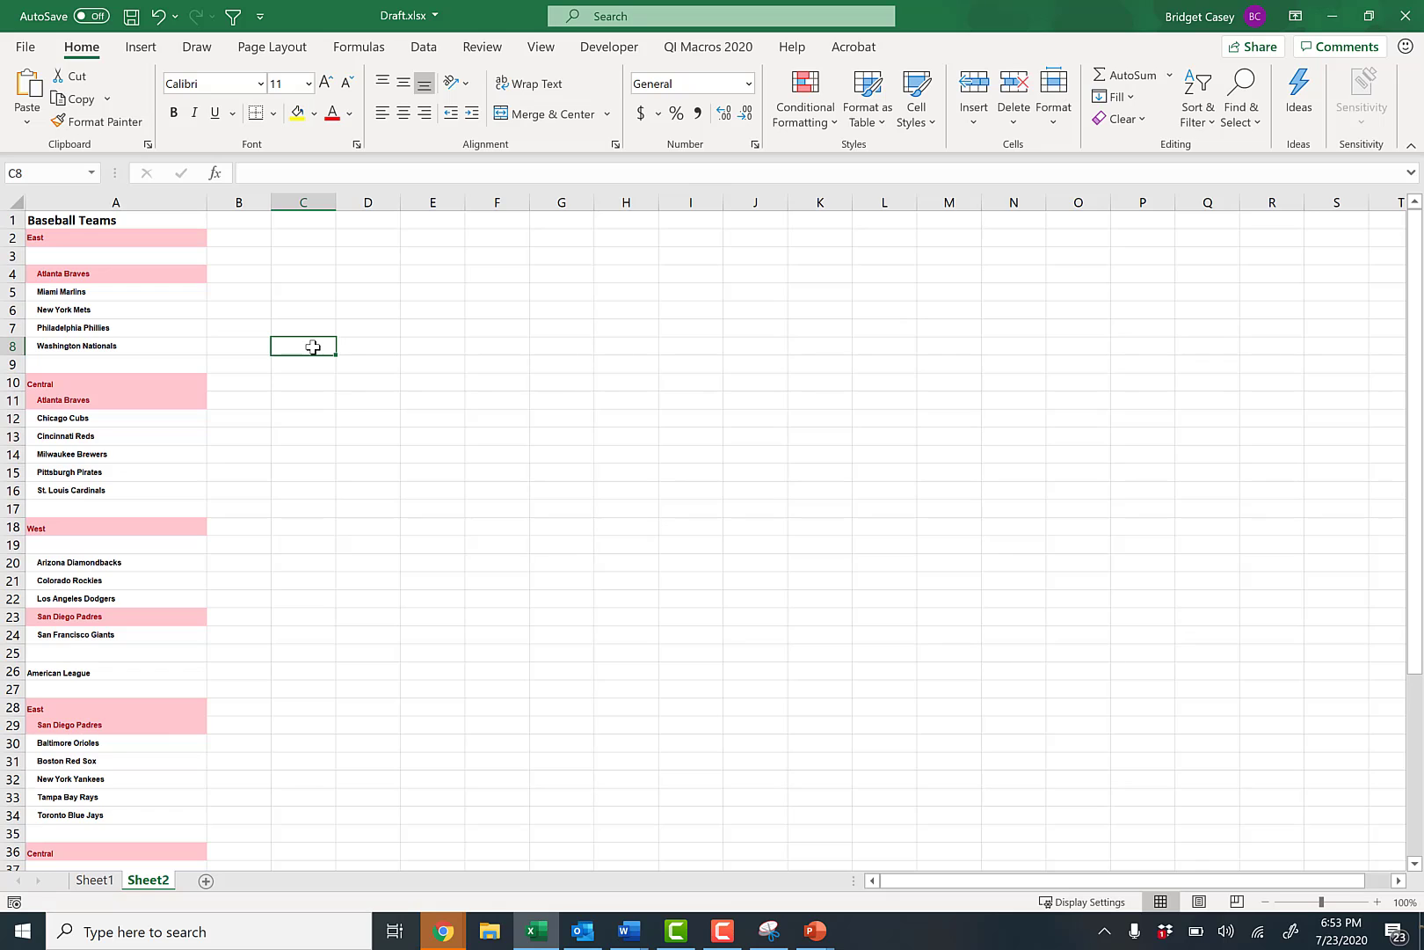
Examine the highlighted duplicates throughout column A, comparing the repeated Atlanta Braves entries and checking the division headings.
scroll(271, 471, "down", 3)
scroll(271, 472, "up", 1)
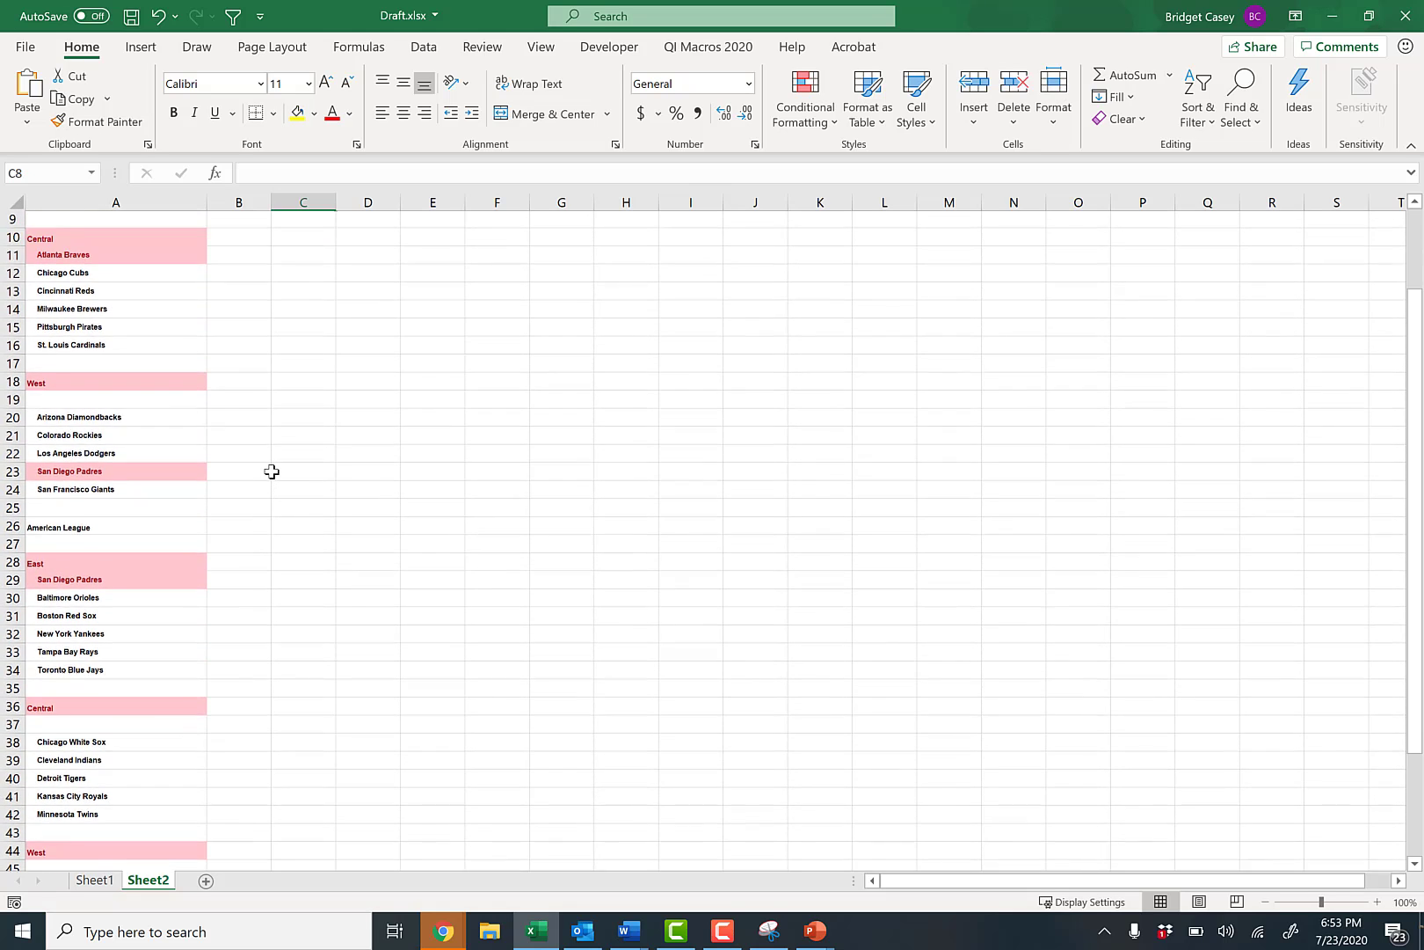
scroll(272, 471, "up", 3)
left_click(102, 272)
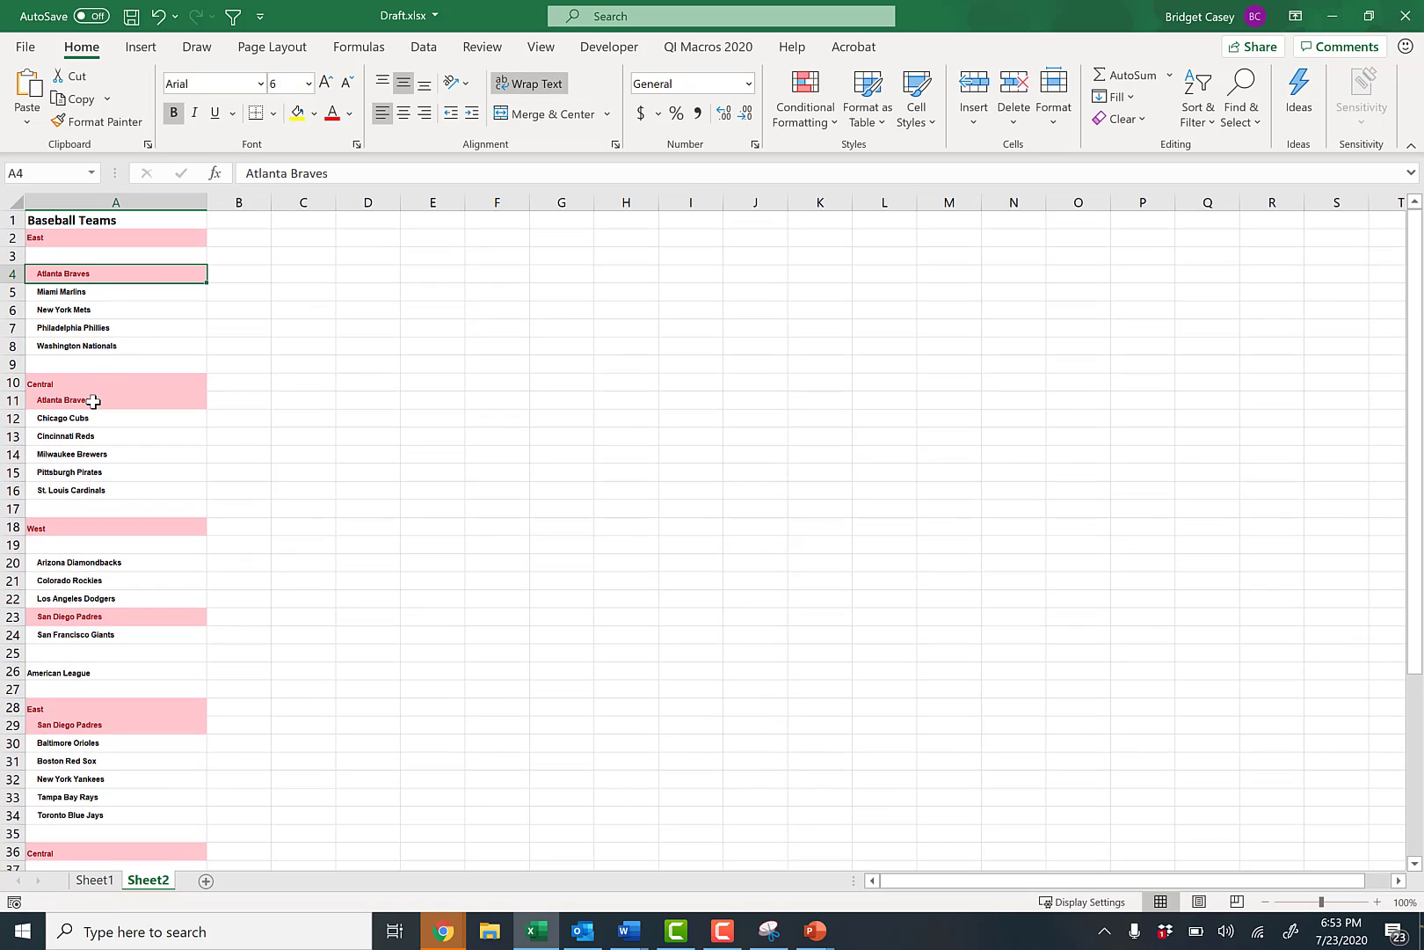
left_click(93, 401)
left_click(88, 280)
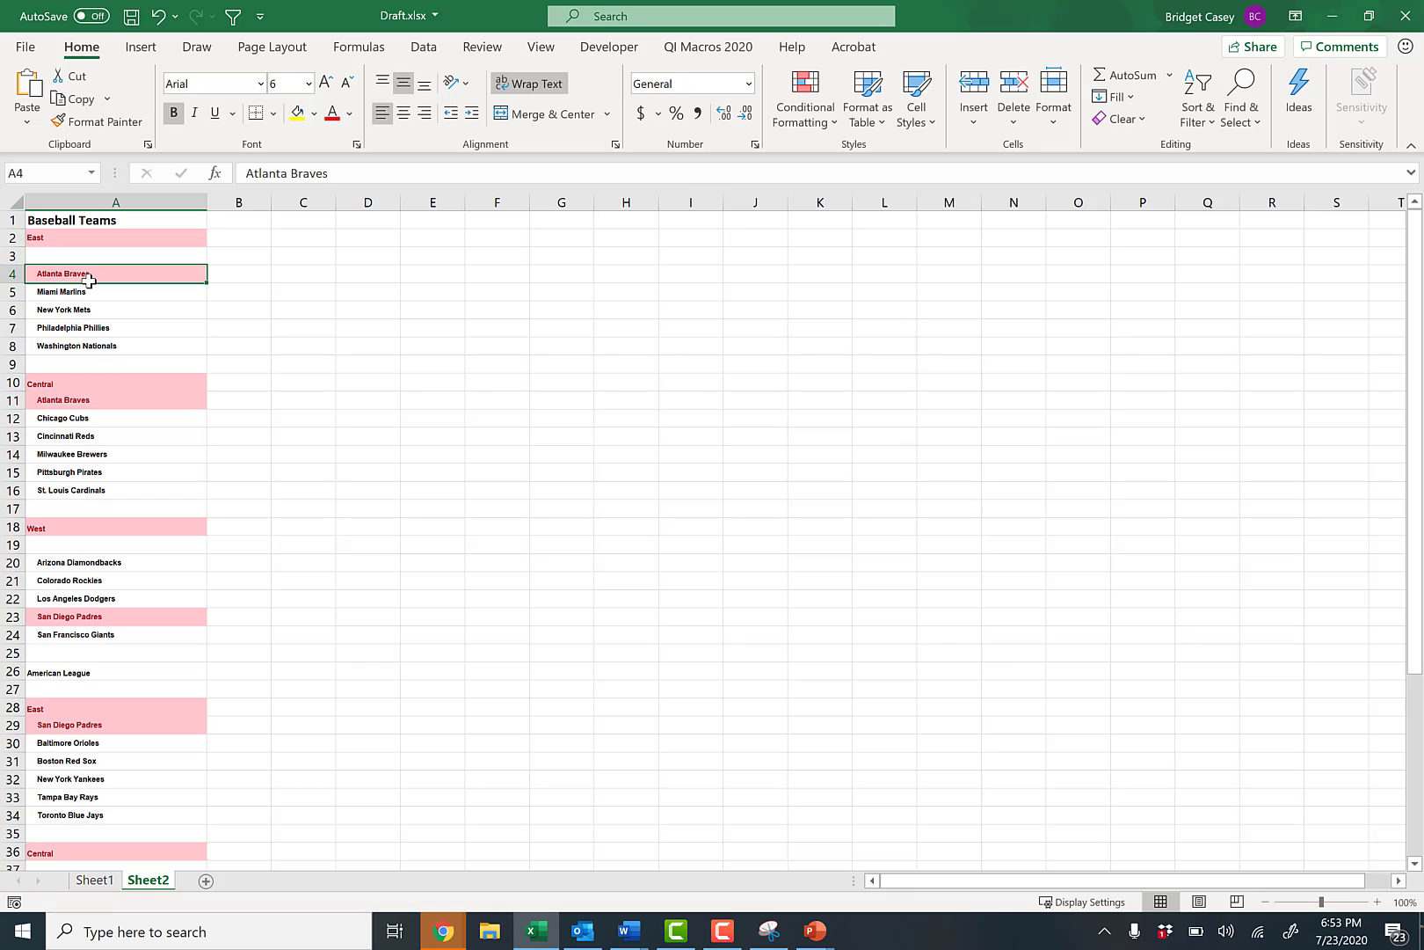
left_click(76, 234)
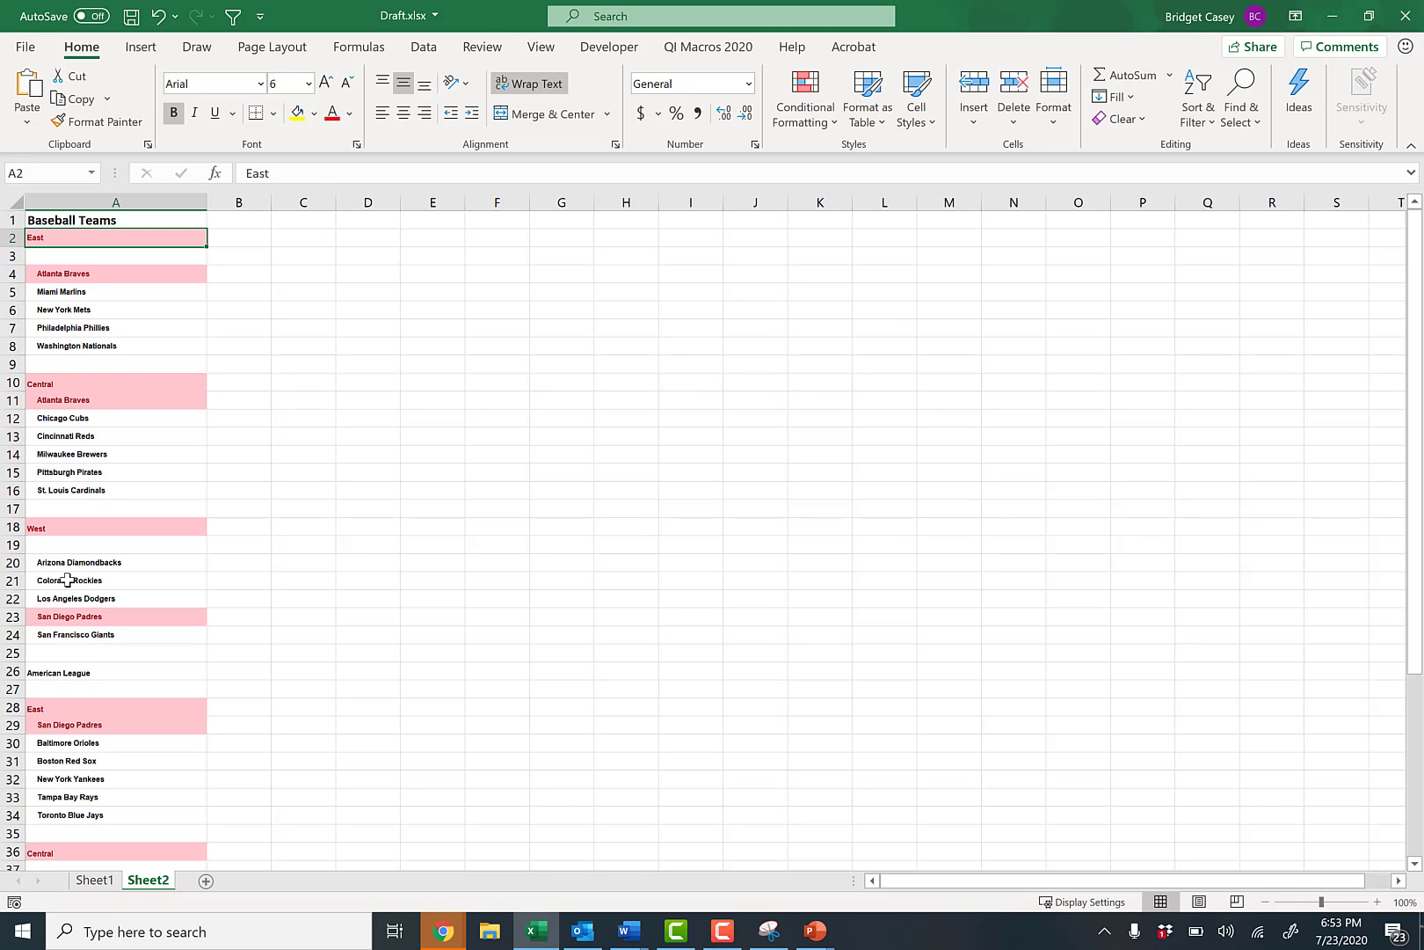
scroll(66, 581, "down", 2)
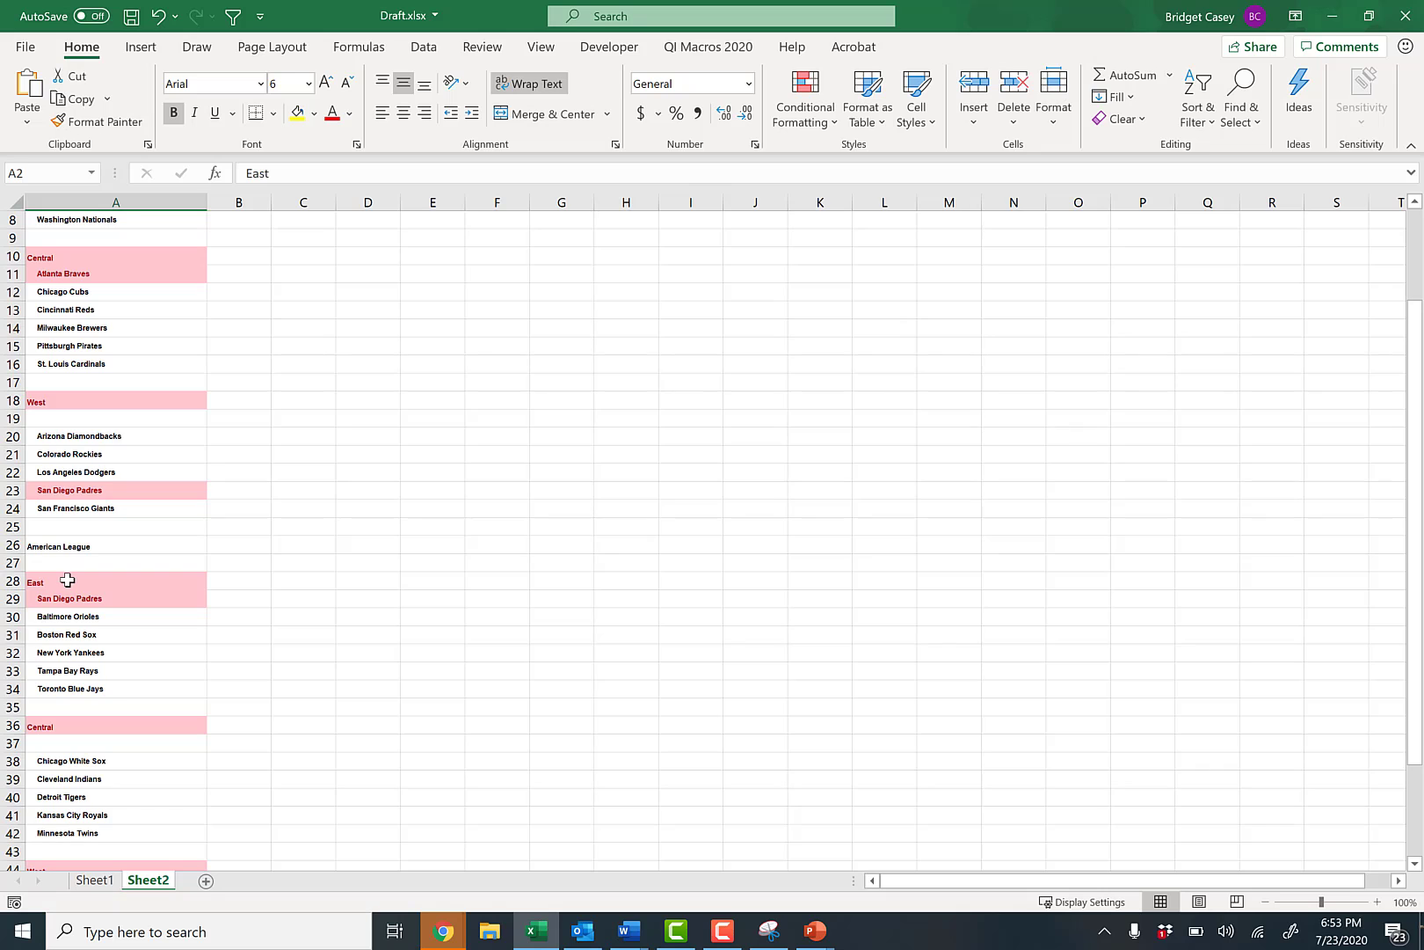
scroll(67, 580, "down", 6)
scroll(67, 580, "up", 5)
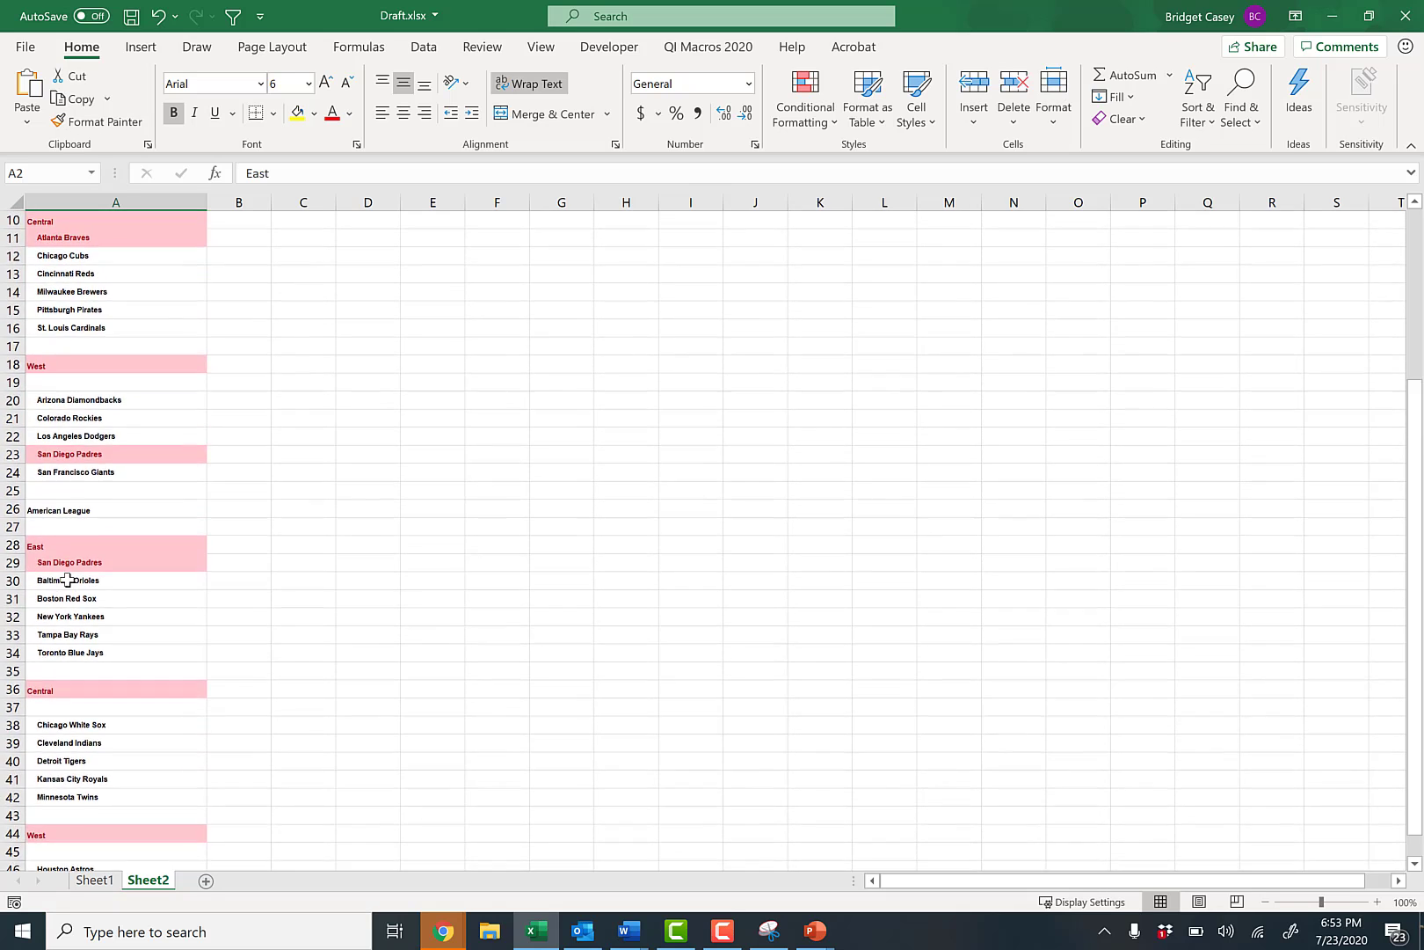
scroll(67, 580, "up", 3)
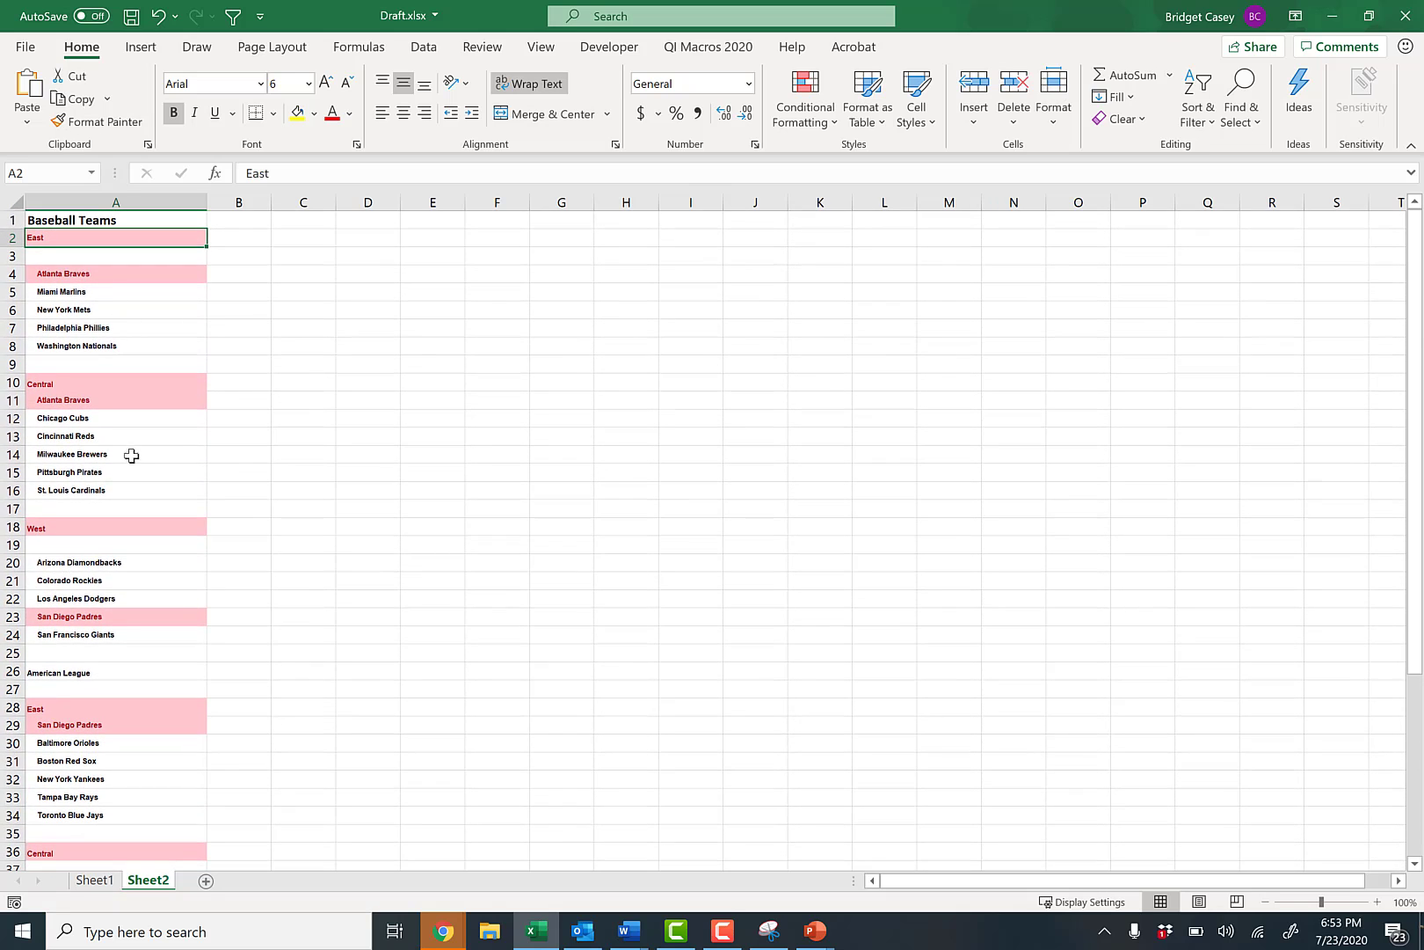
scroll(131, 455, "down", 1)
scroll(131, 455, "up", 1)
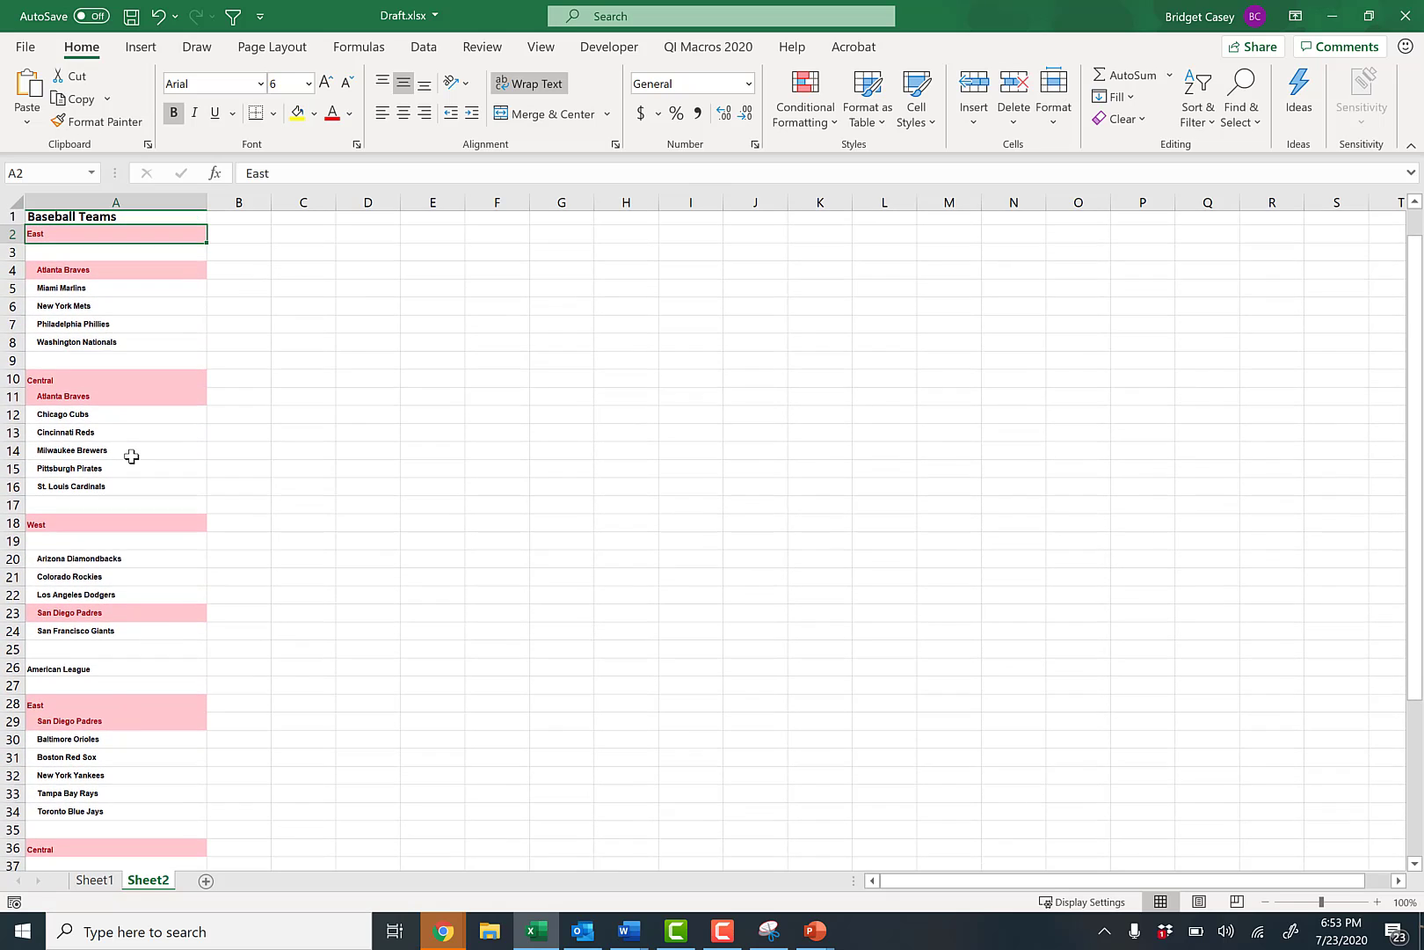
scroll(219, 455, "down", 1)
scroll(219, 454, "up", 1)
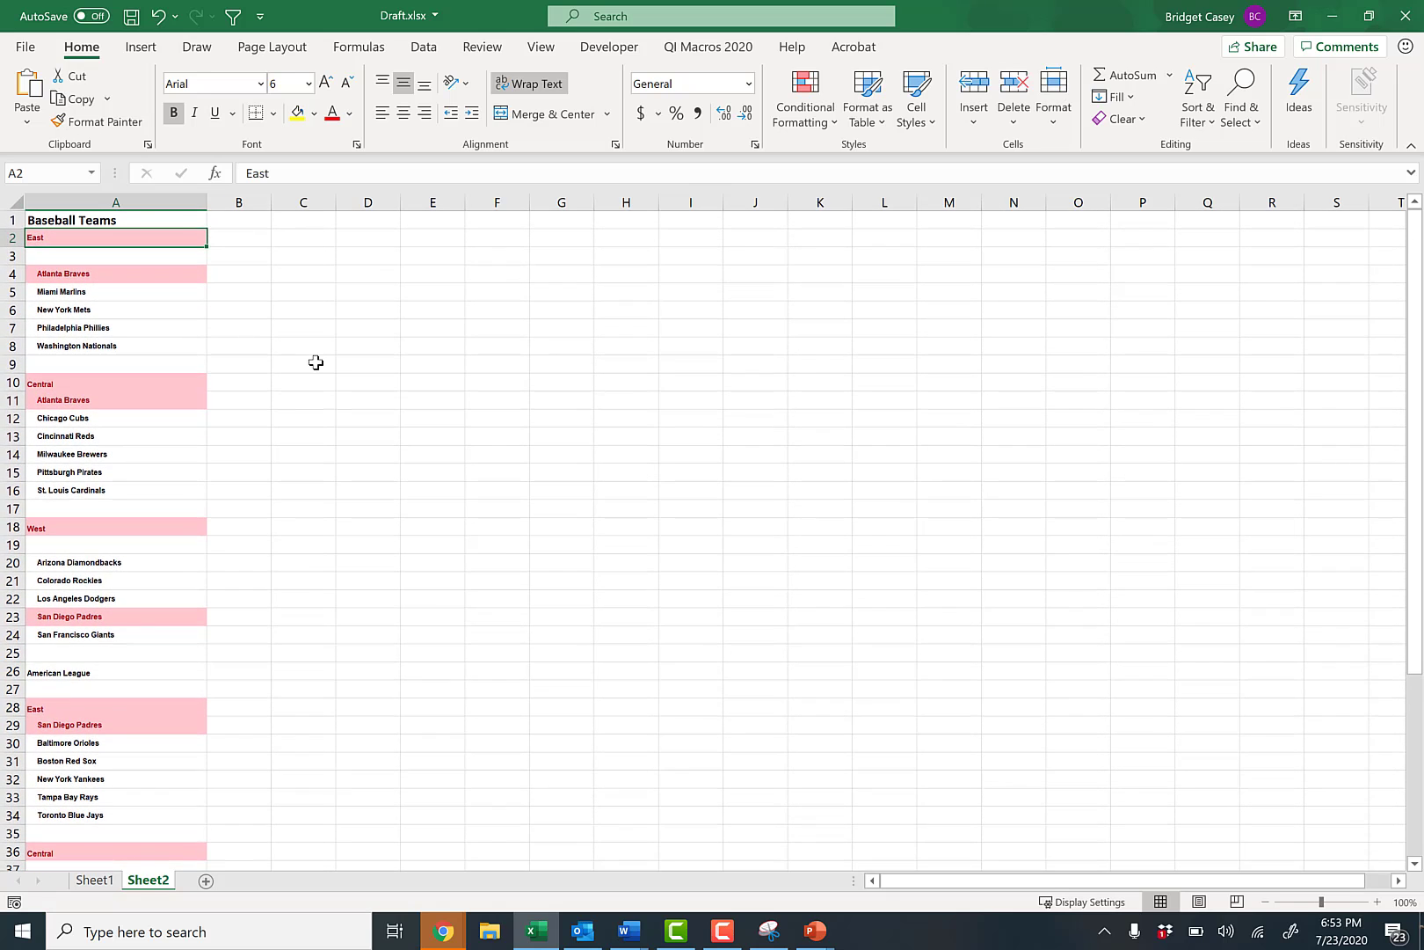
left_click(315, 362)
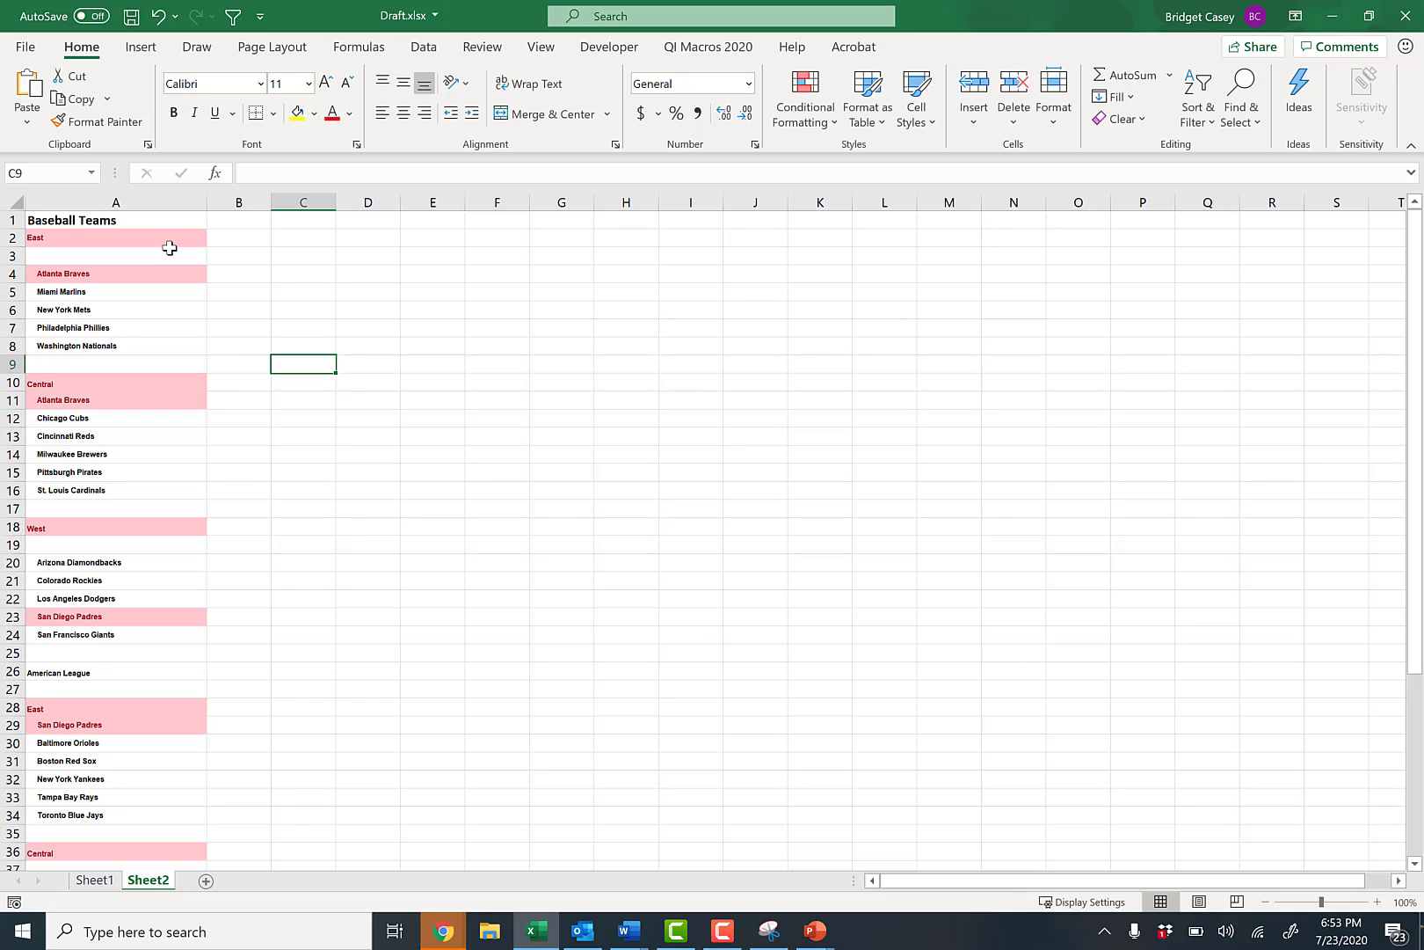
Remove the duplicate values from the Baseball Teams column, treating the first row as a header.
left_click(139, 196)
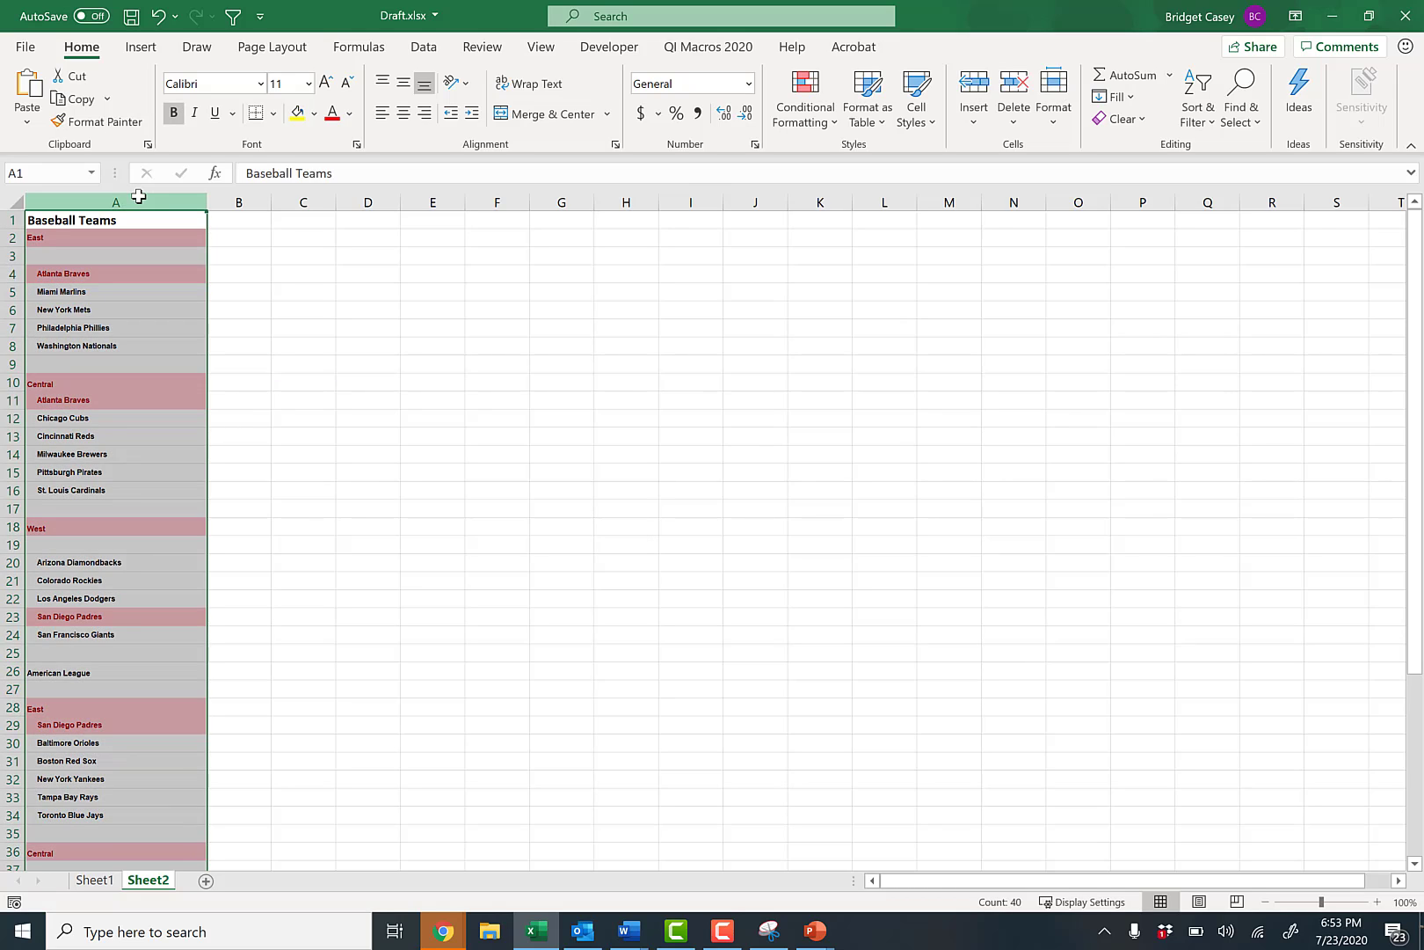
left_click(425, 47)
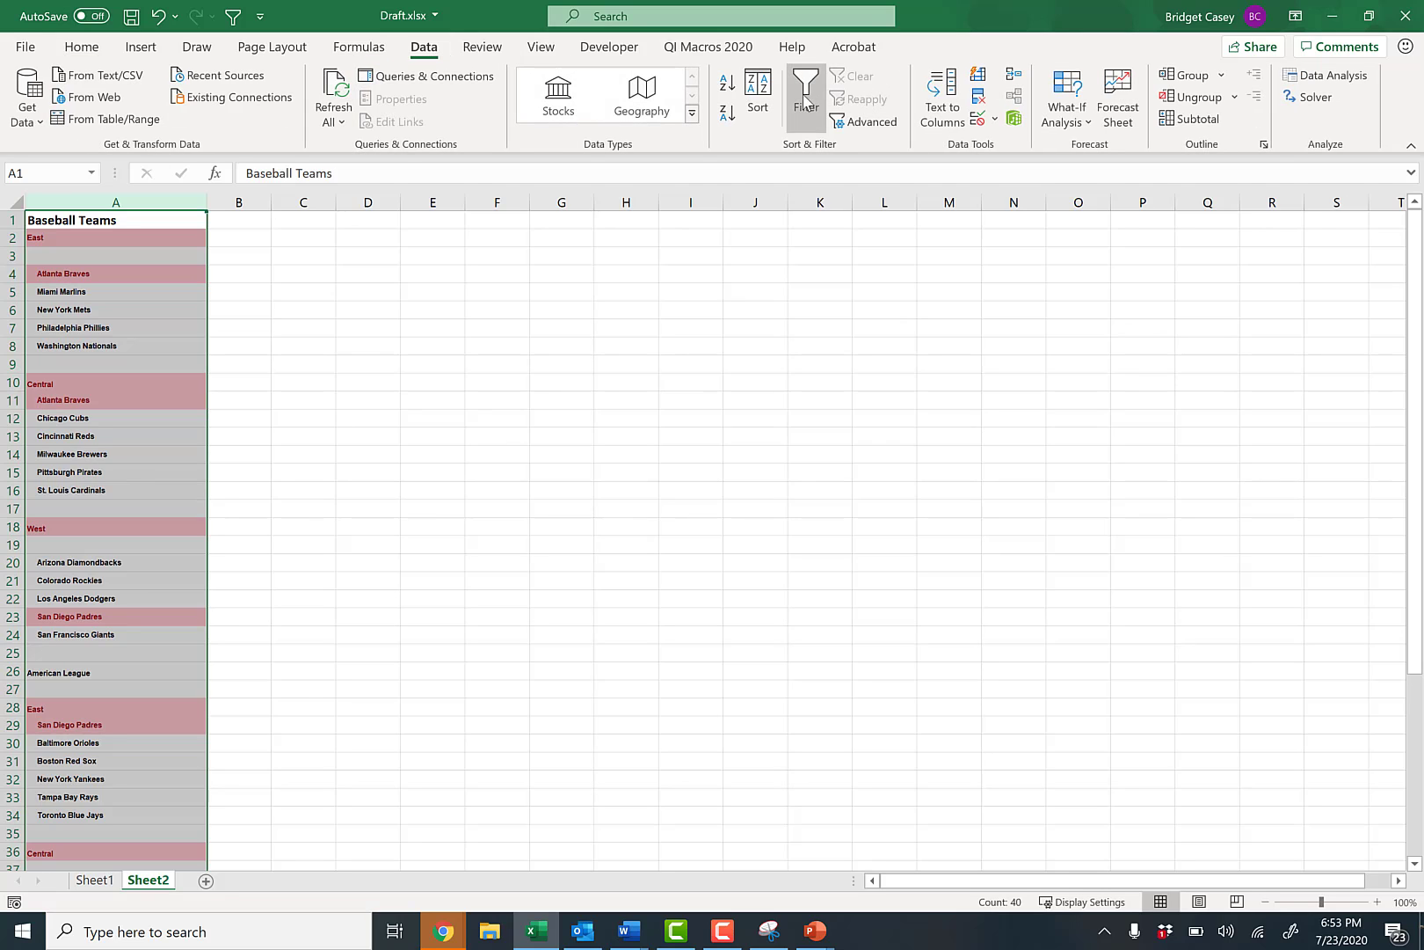
left_click(980, 98)
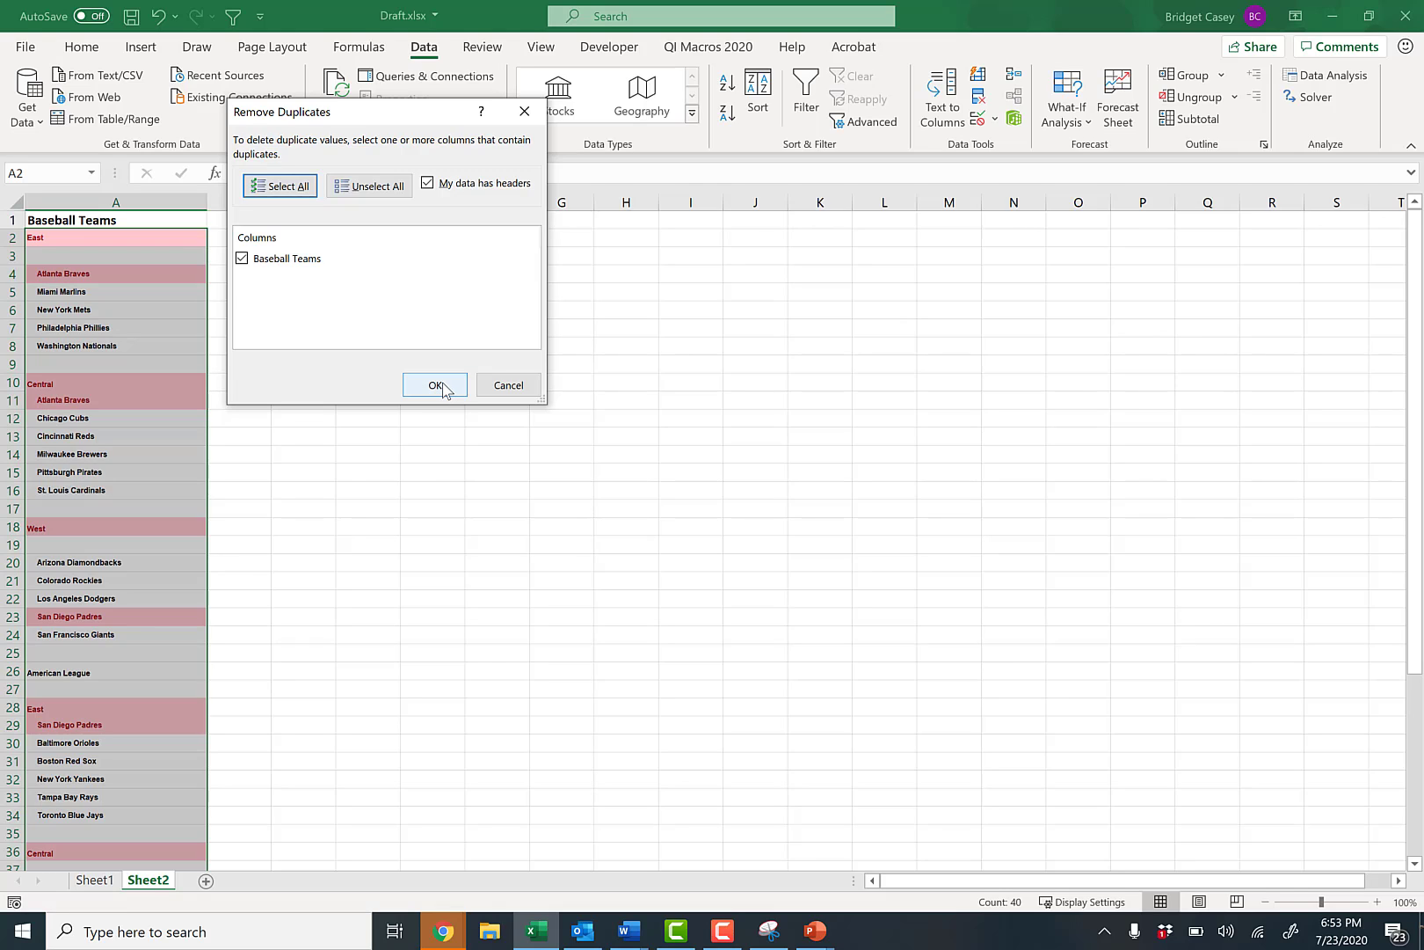
left_click(434, 385)
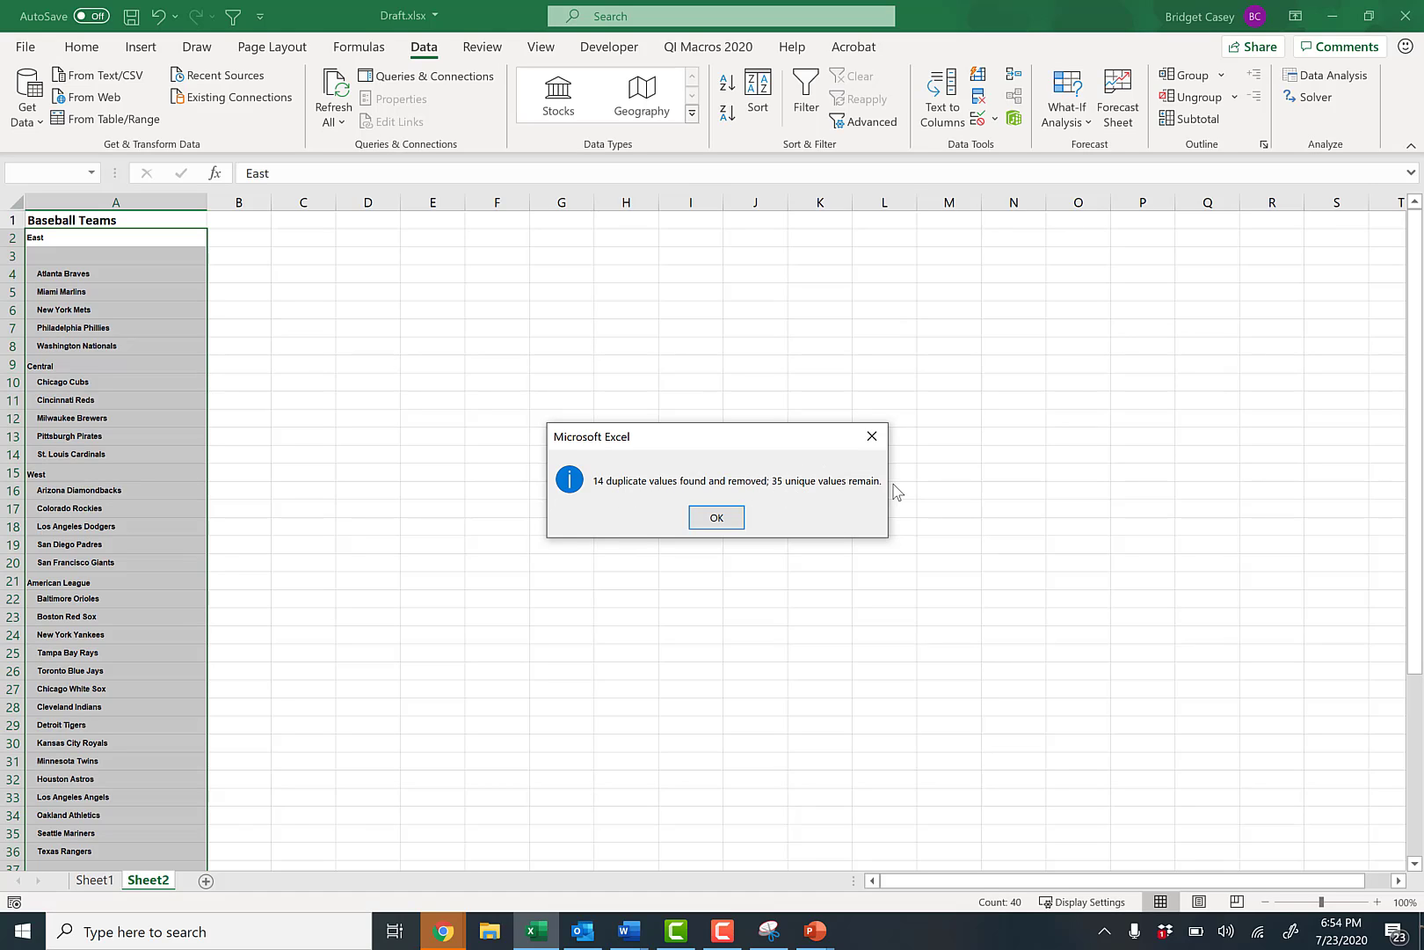
left_click(708, 518)
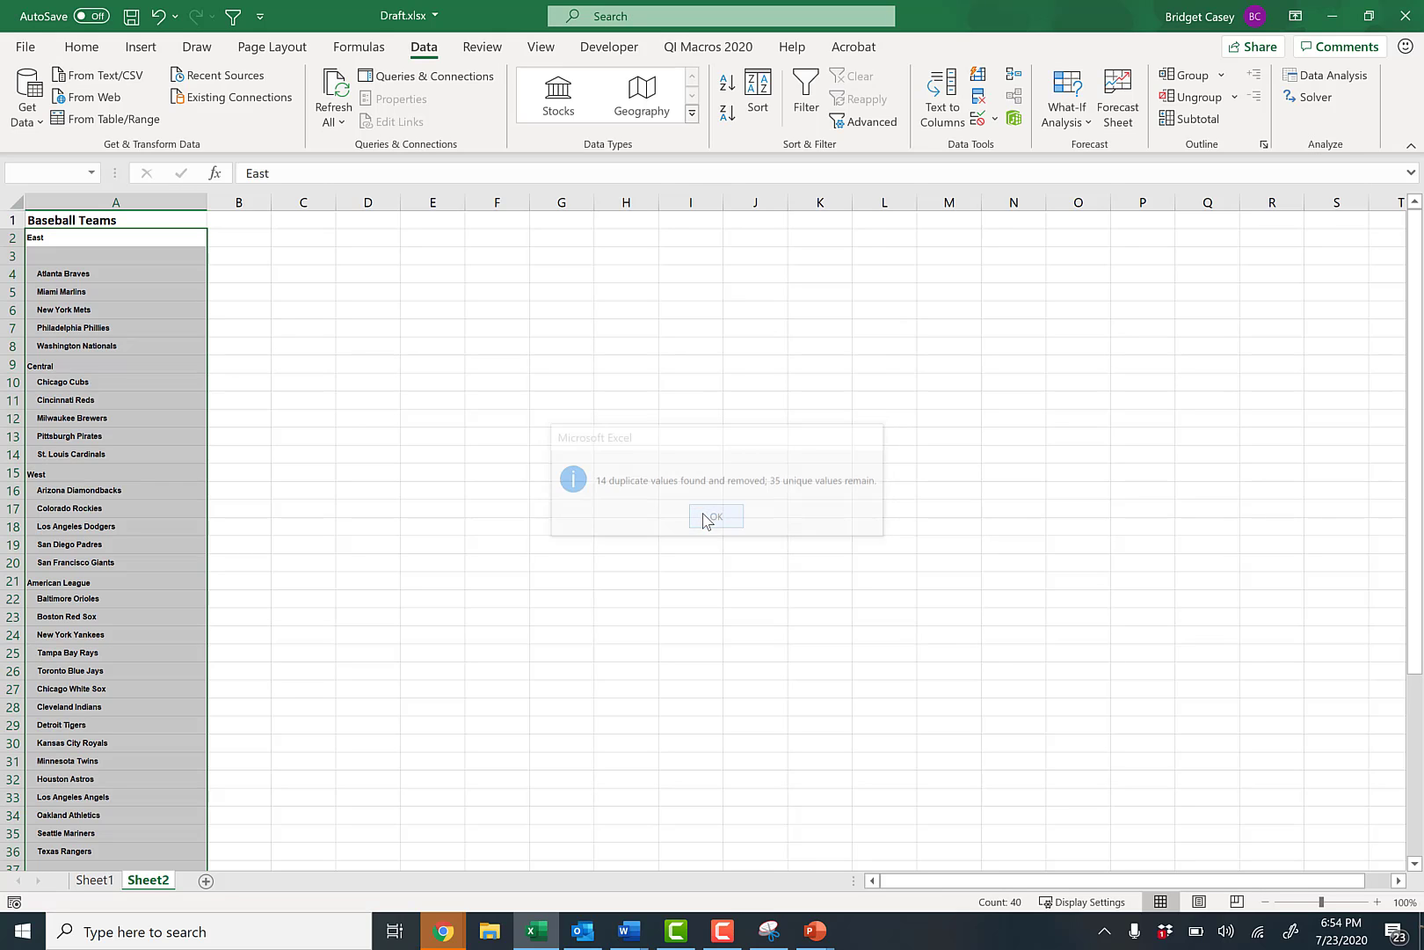
left_click(333, 335)
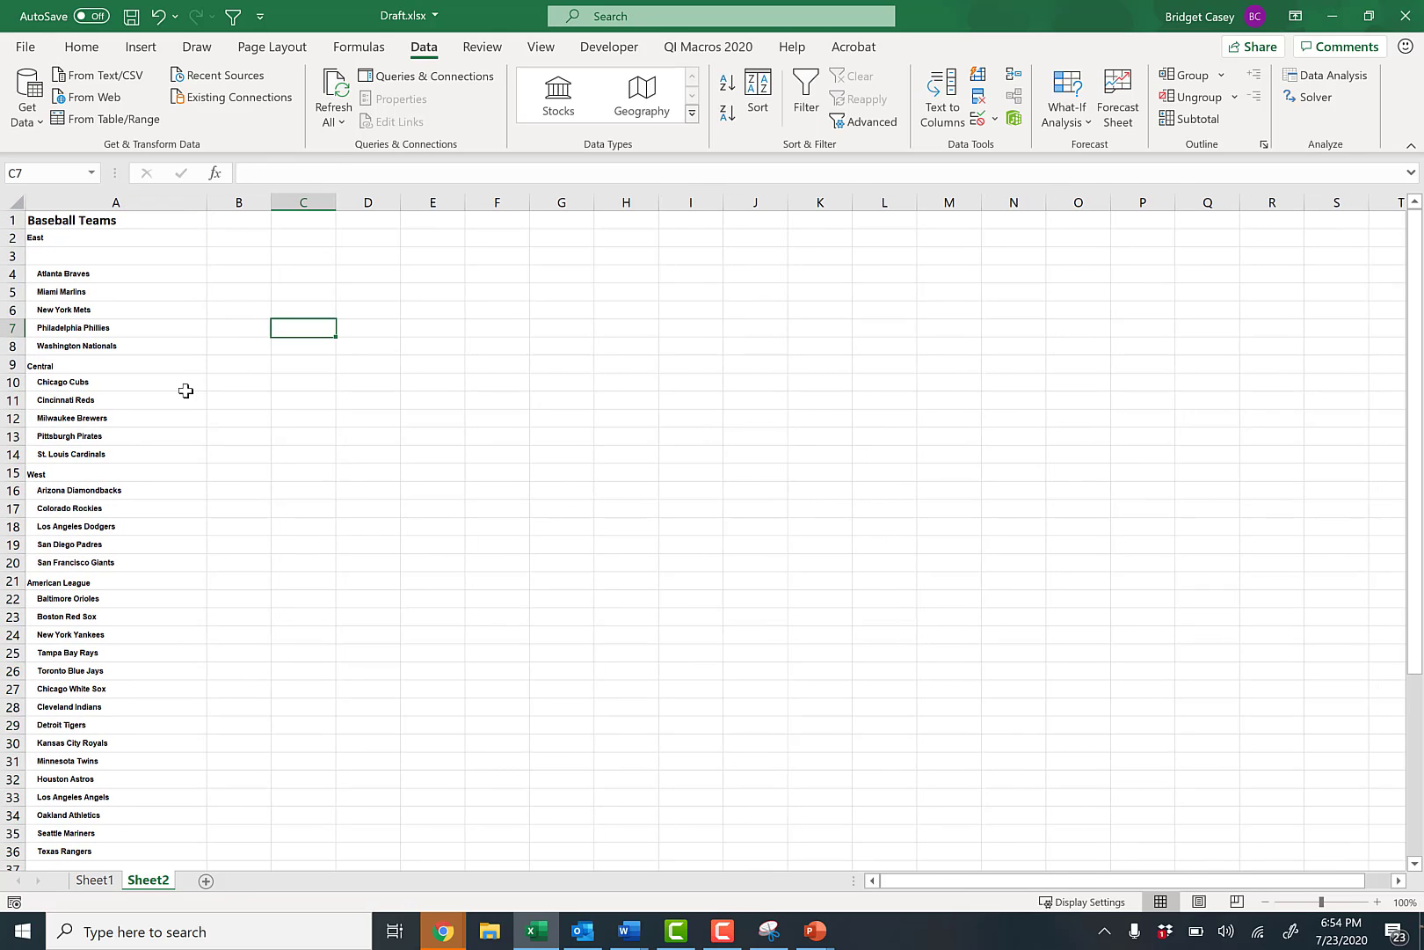
Examine the remaining list in column A for division and league headings and blank cells among the team names.
scroll(186, 381, "down", 2)
scroll(186, 381, "up", 2)
left_click(161, 276)
left_click_drag(162, 276, 112, 759)
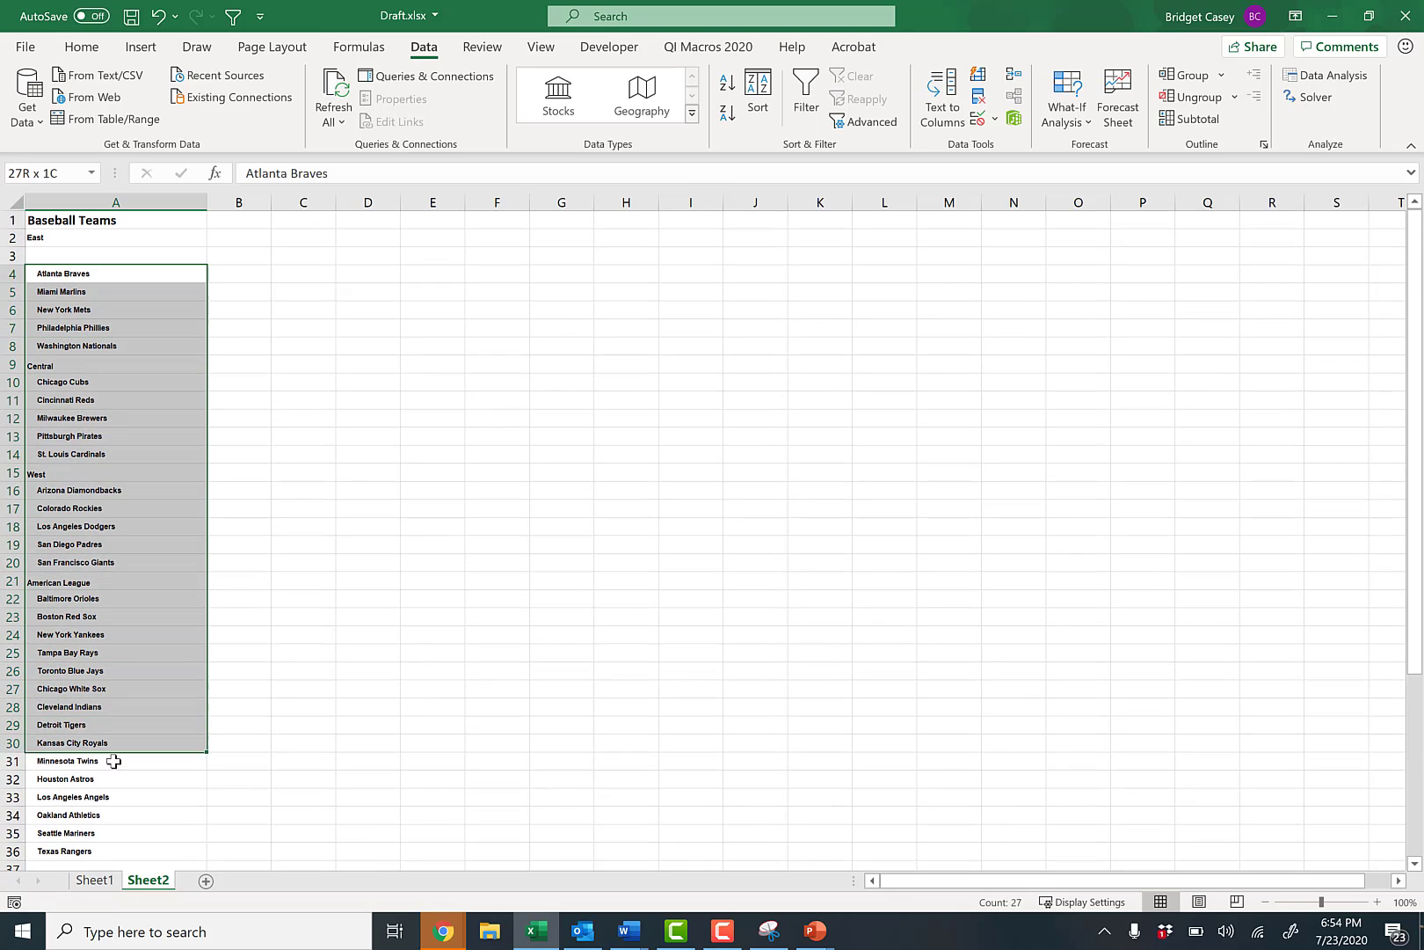
left_click(220, 673)
left_click(131, 584)
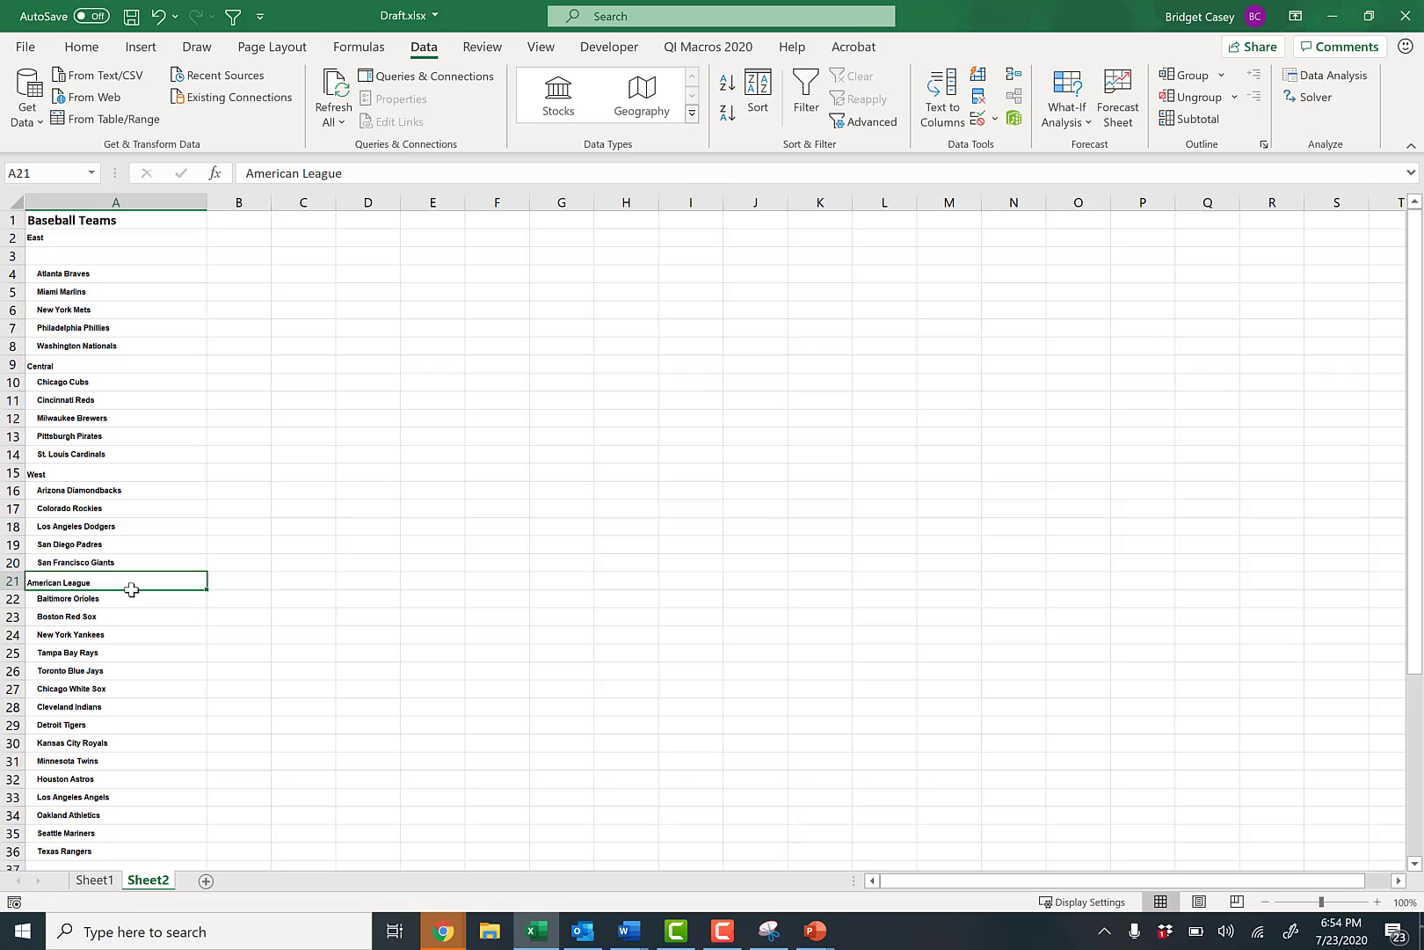
left_click(118, 478)
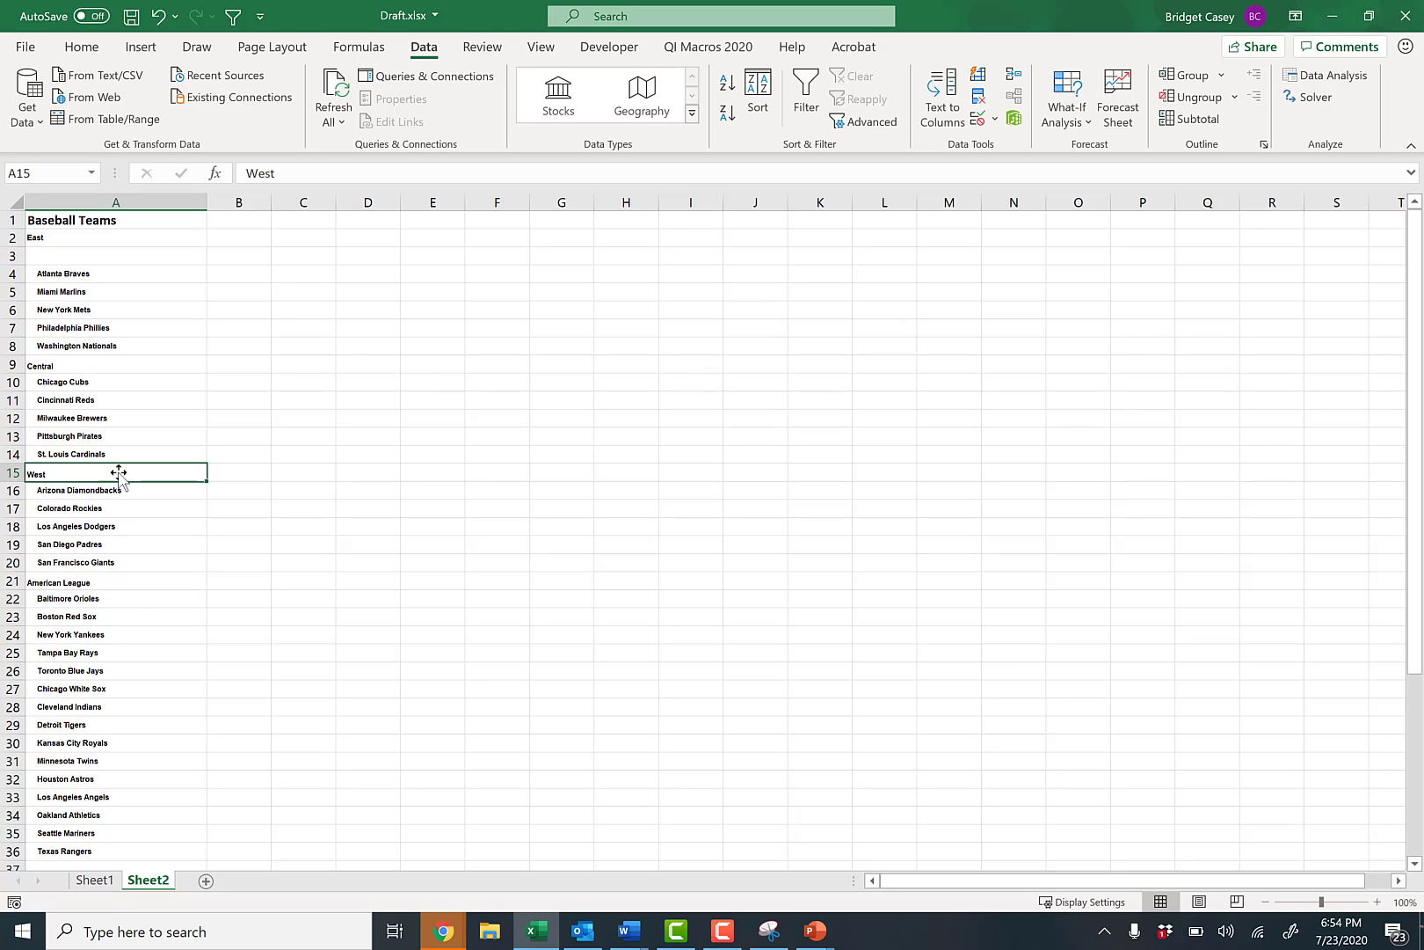
left_click(82, 362)
left_click(104, 253)
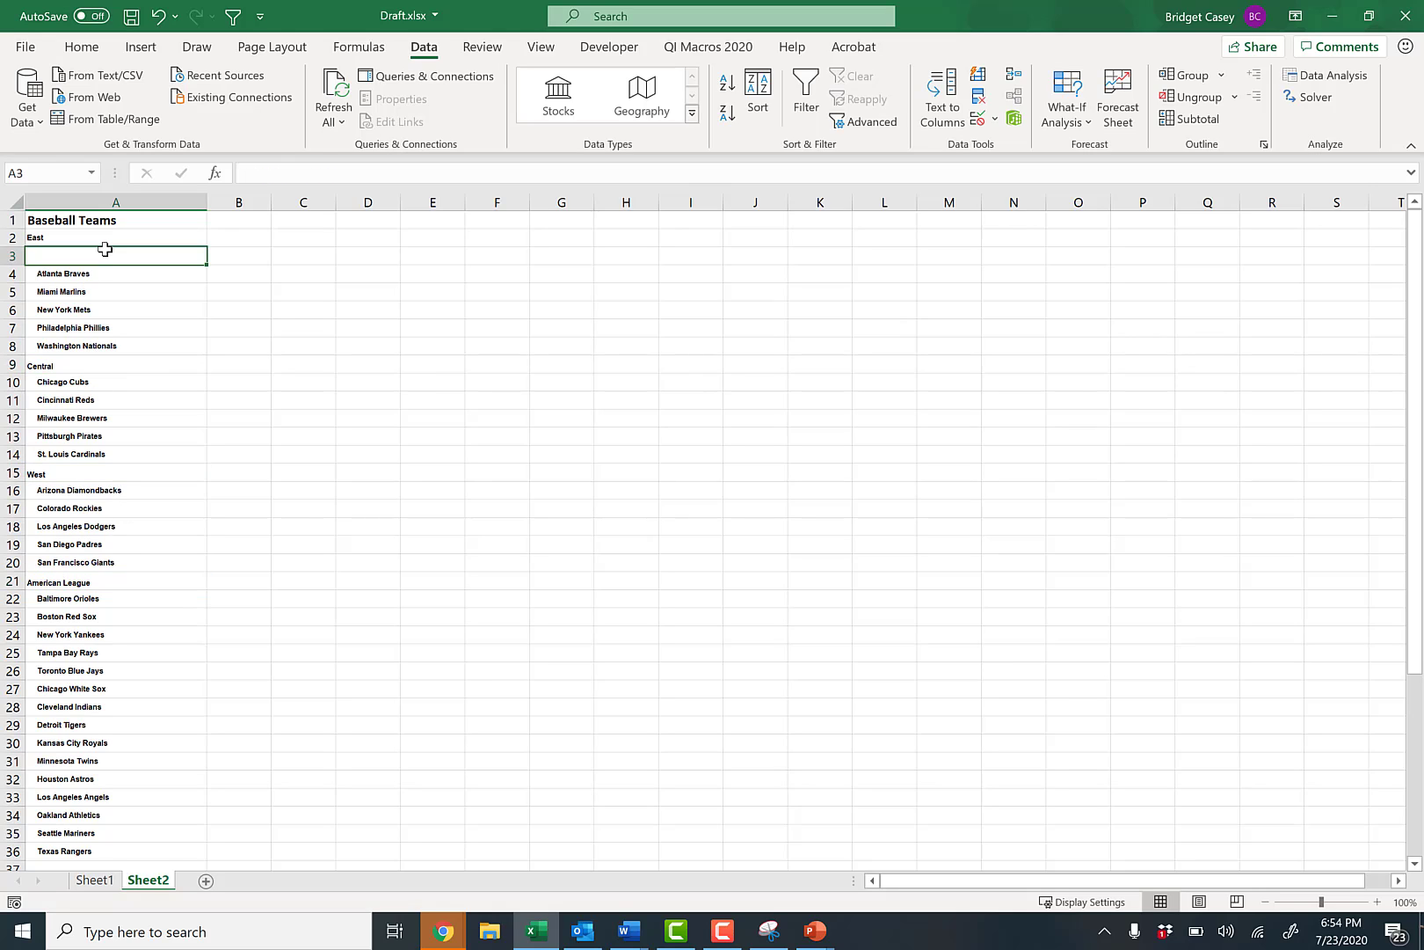
left_click(57, 238)
left_click(55, 255)
left_click(277, 273)
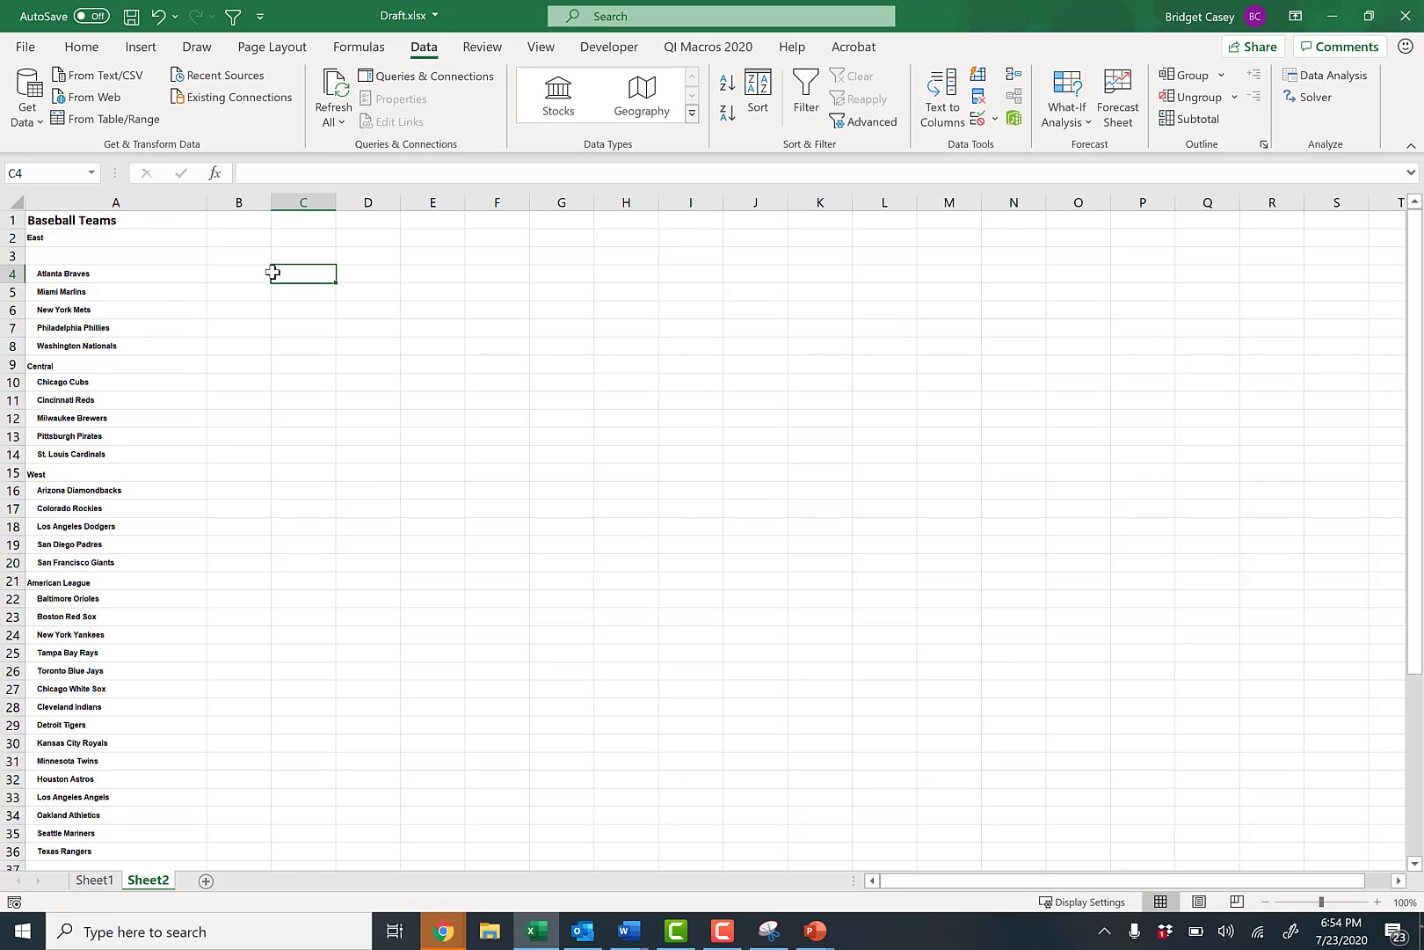
Delete the East, Central, West and American League heading cells and the blank cell A3 from column A, shifting cells up.
left_click(84, 239)
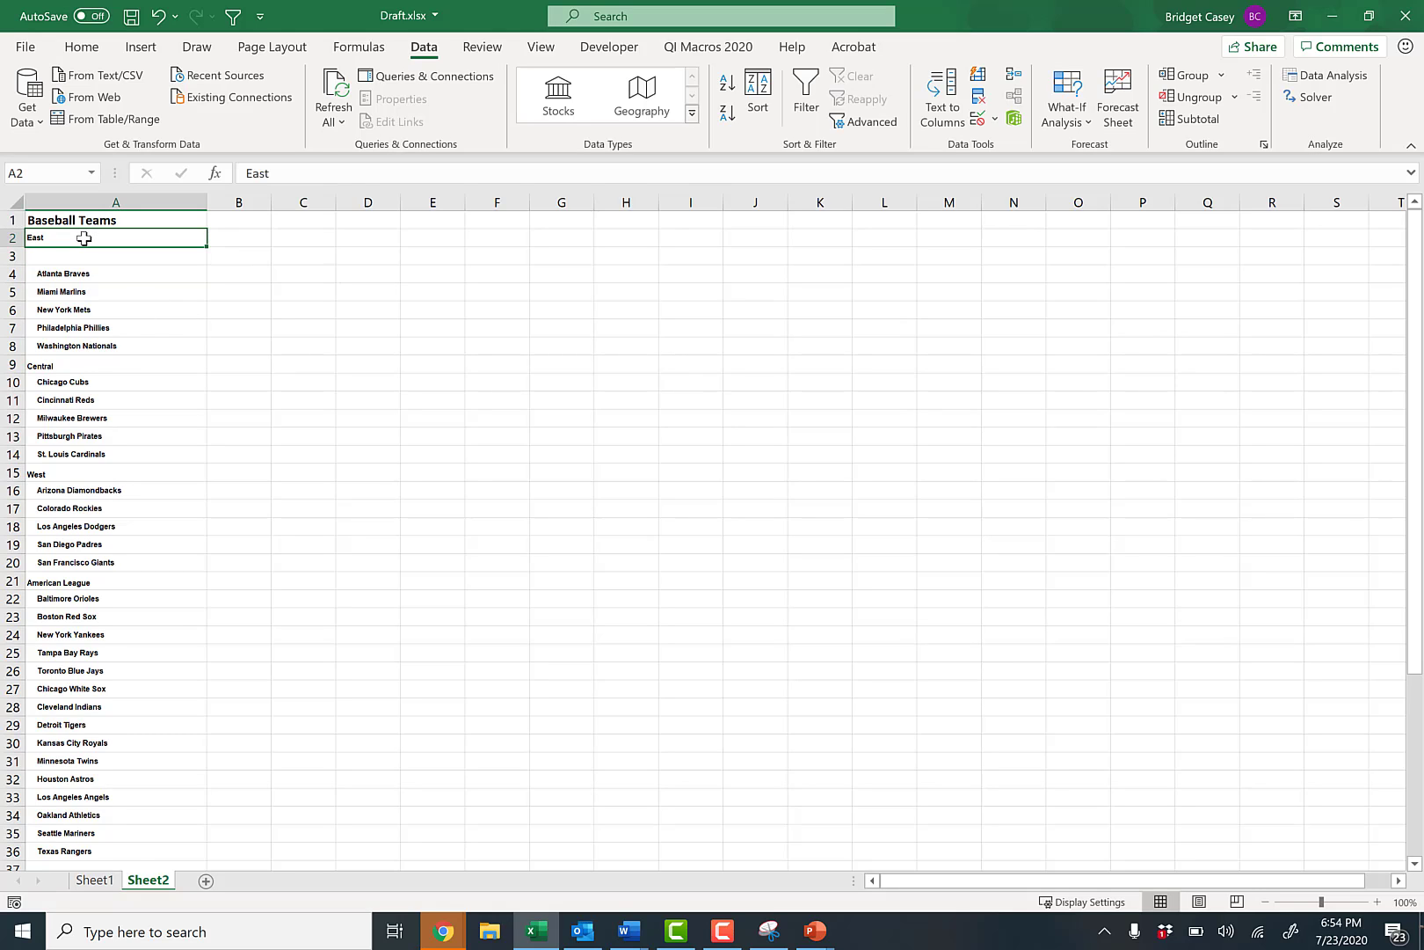
left_click(60, 258, "ctrl")
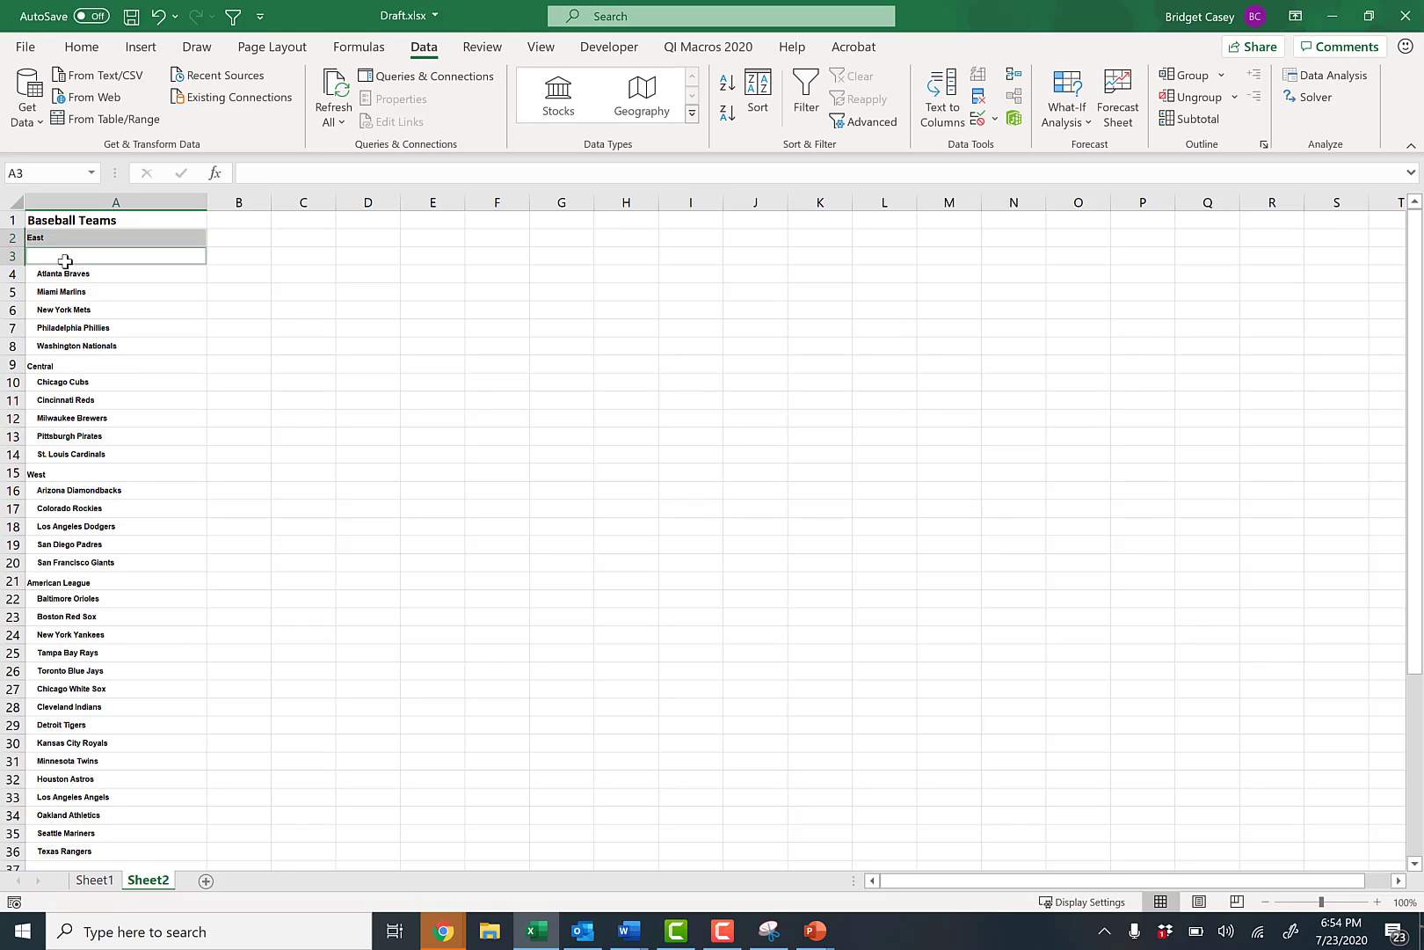
left_click(45, 362, "ctrl")
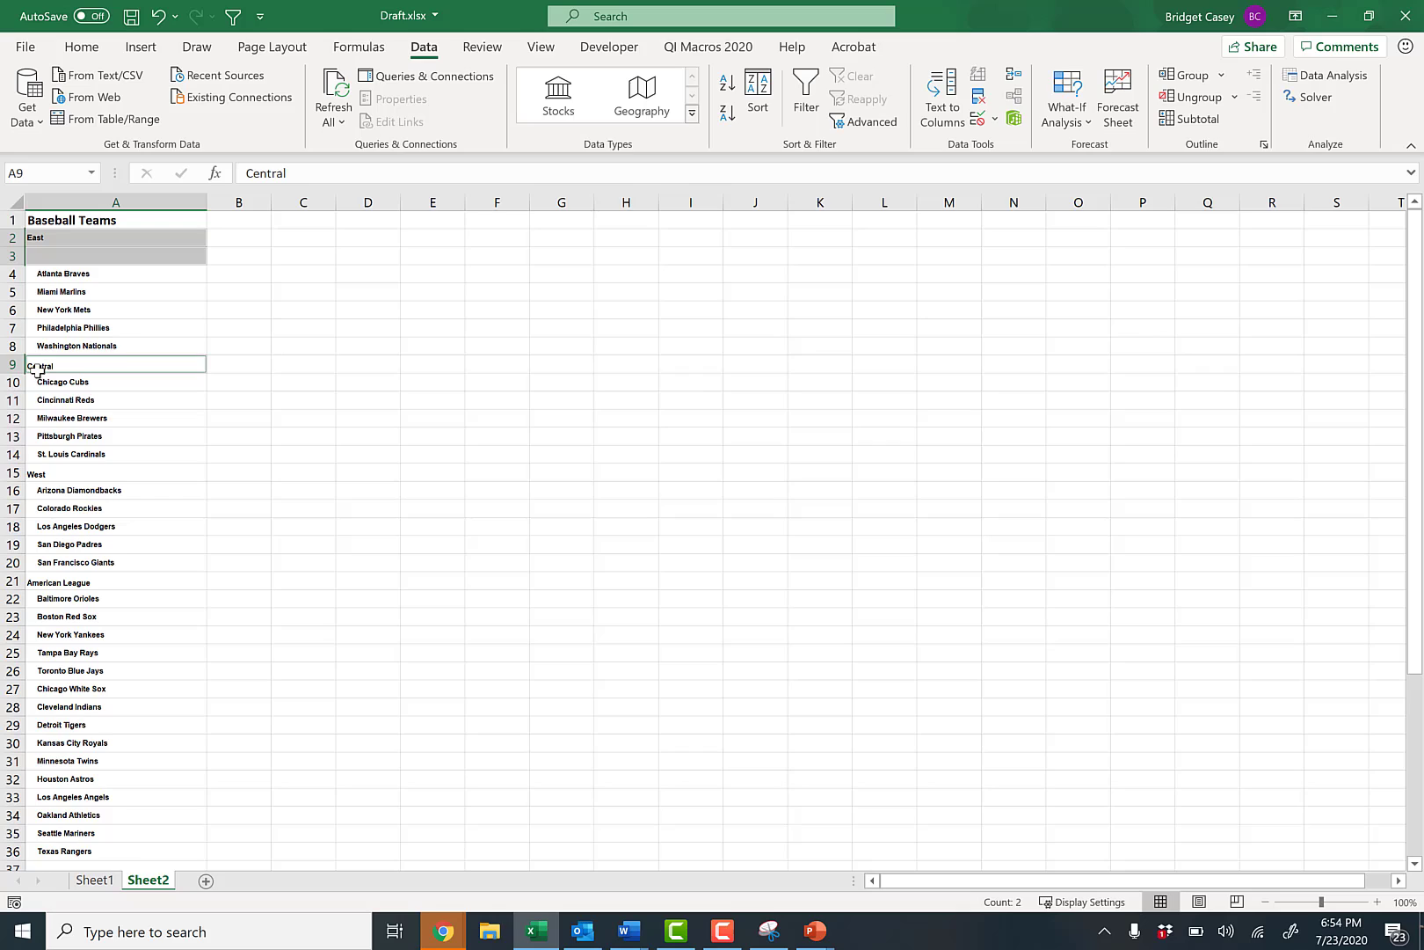
left_click(53, 476, "ctrl")
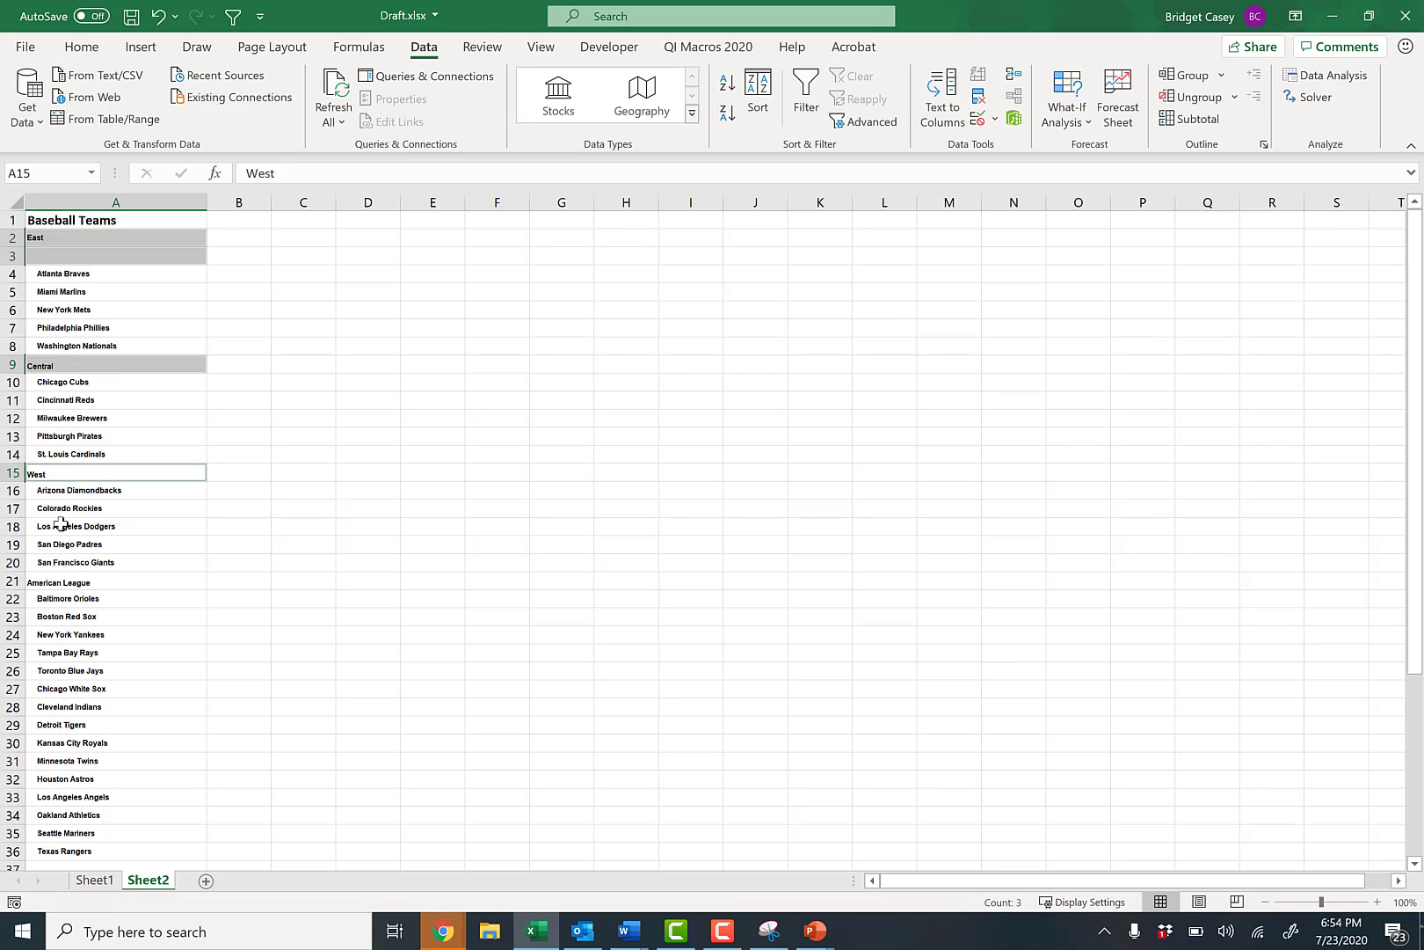
left_click(54, 587, "ctrl")
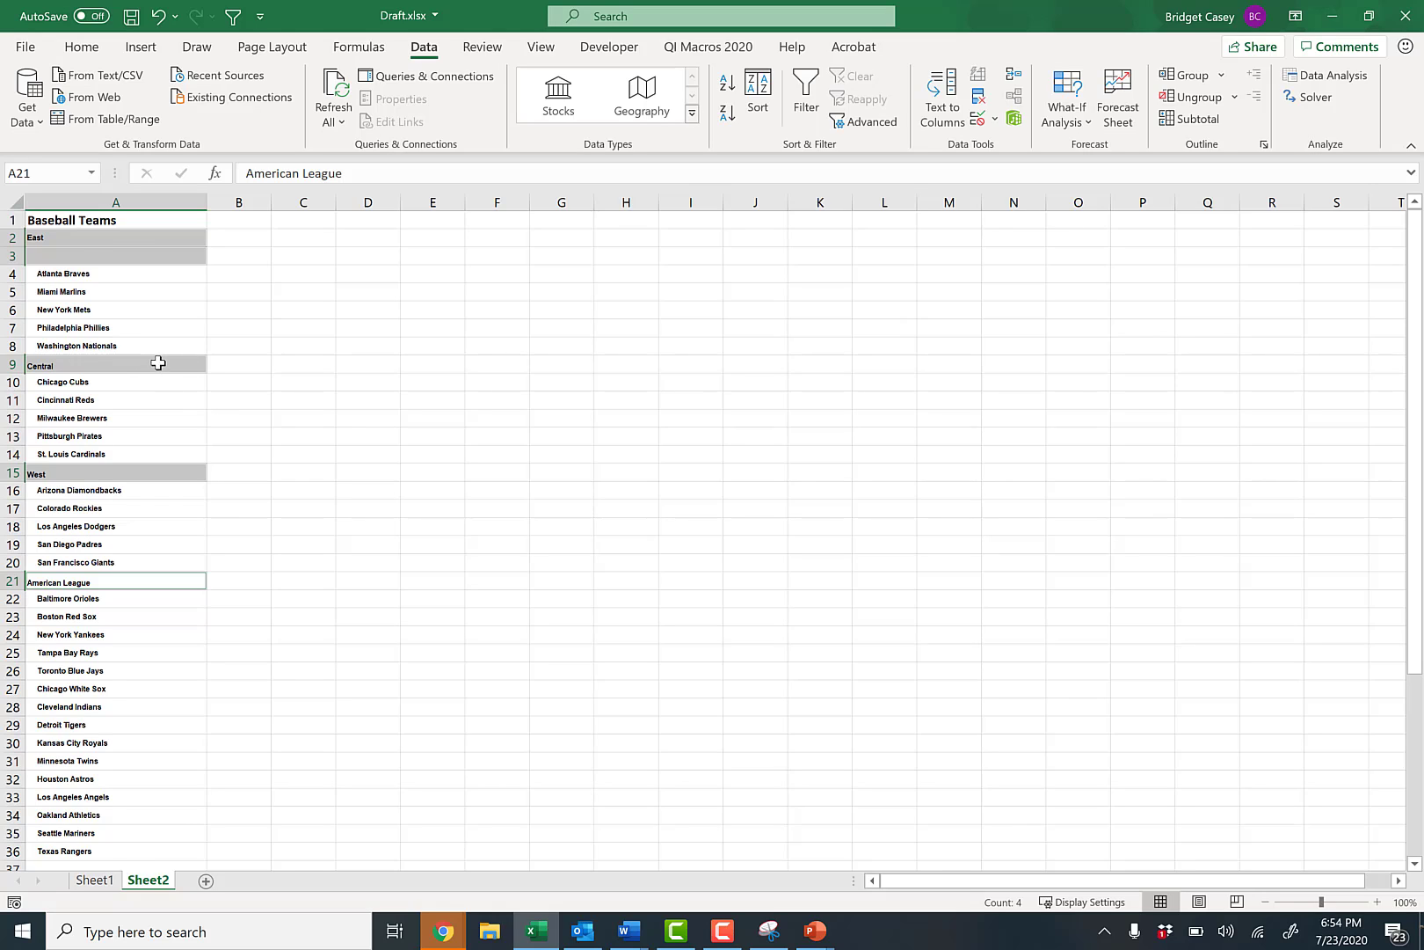
right_click(140, 253)
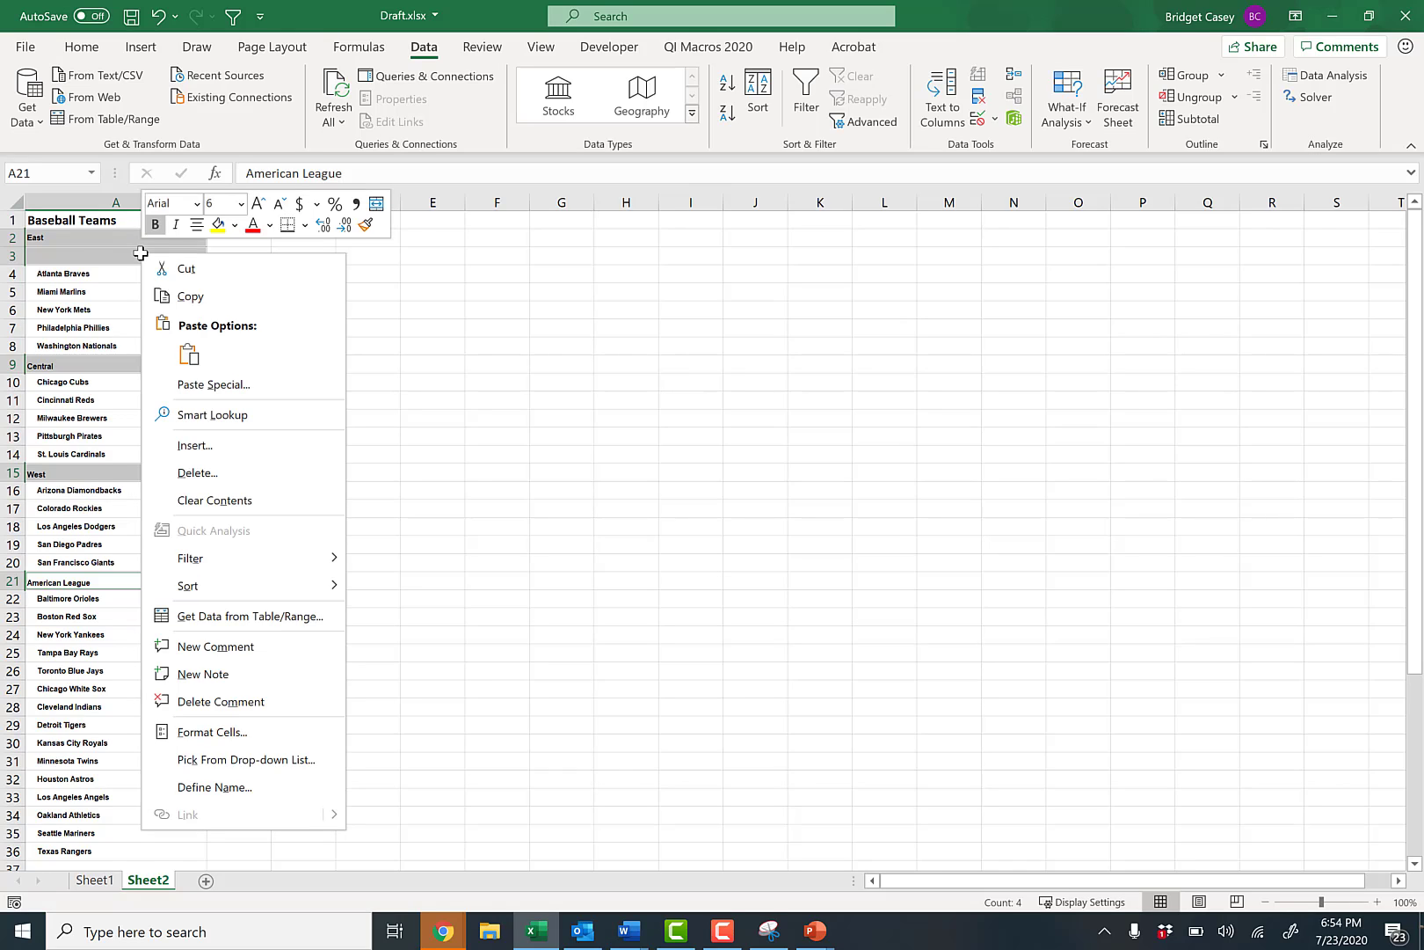
left_click(255, 481)
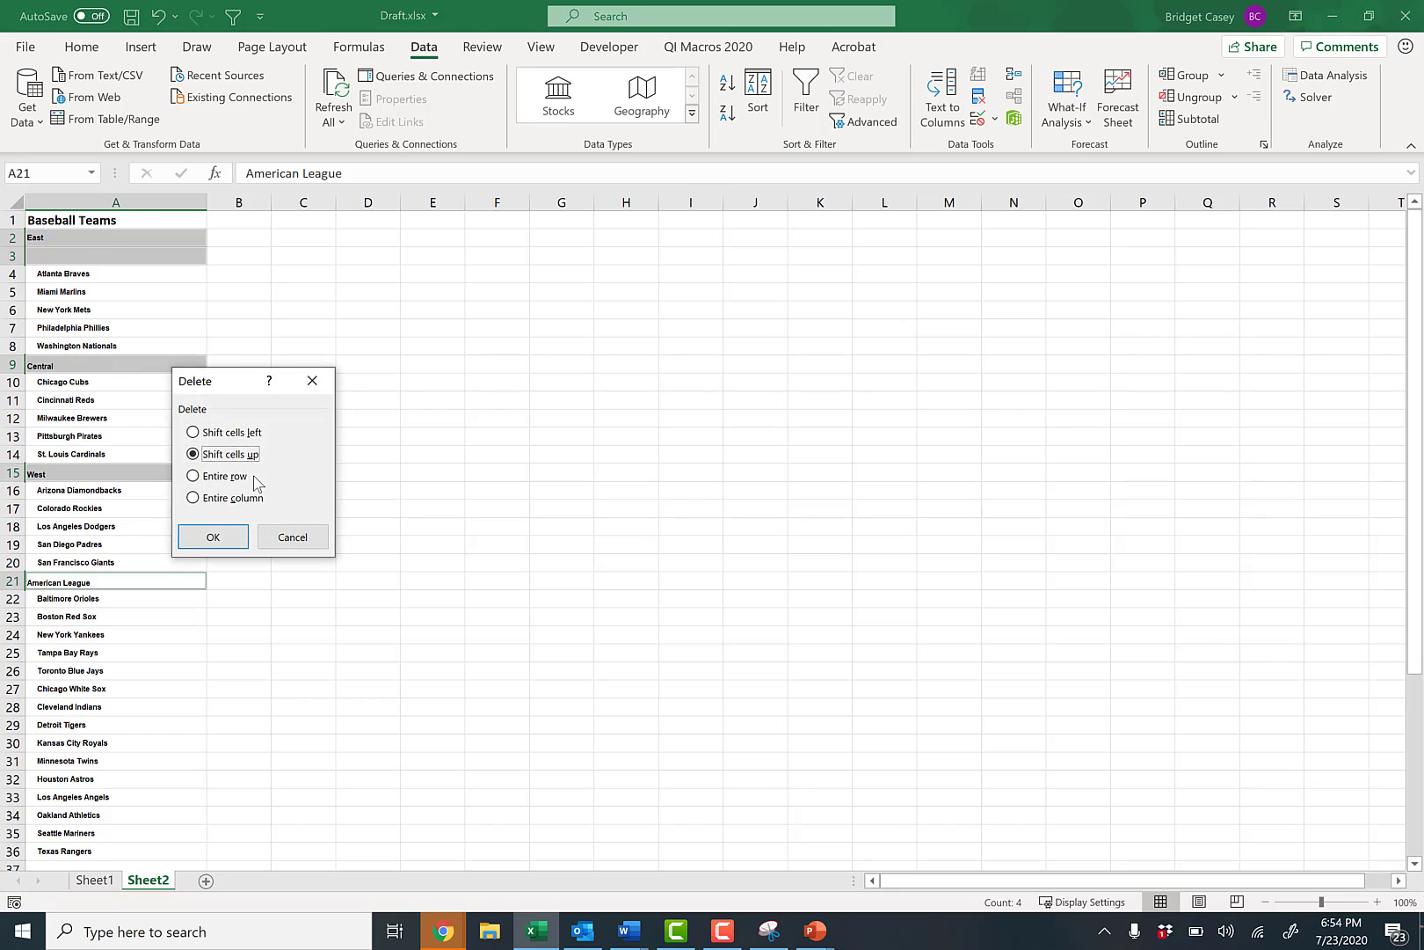
left_click(236, 456)
left_click(223, 538)
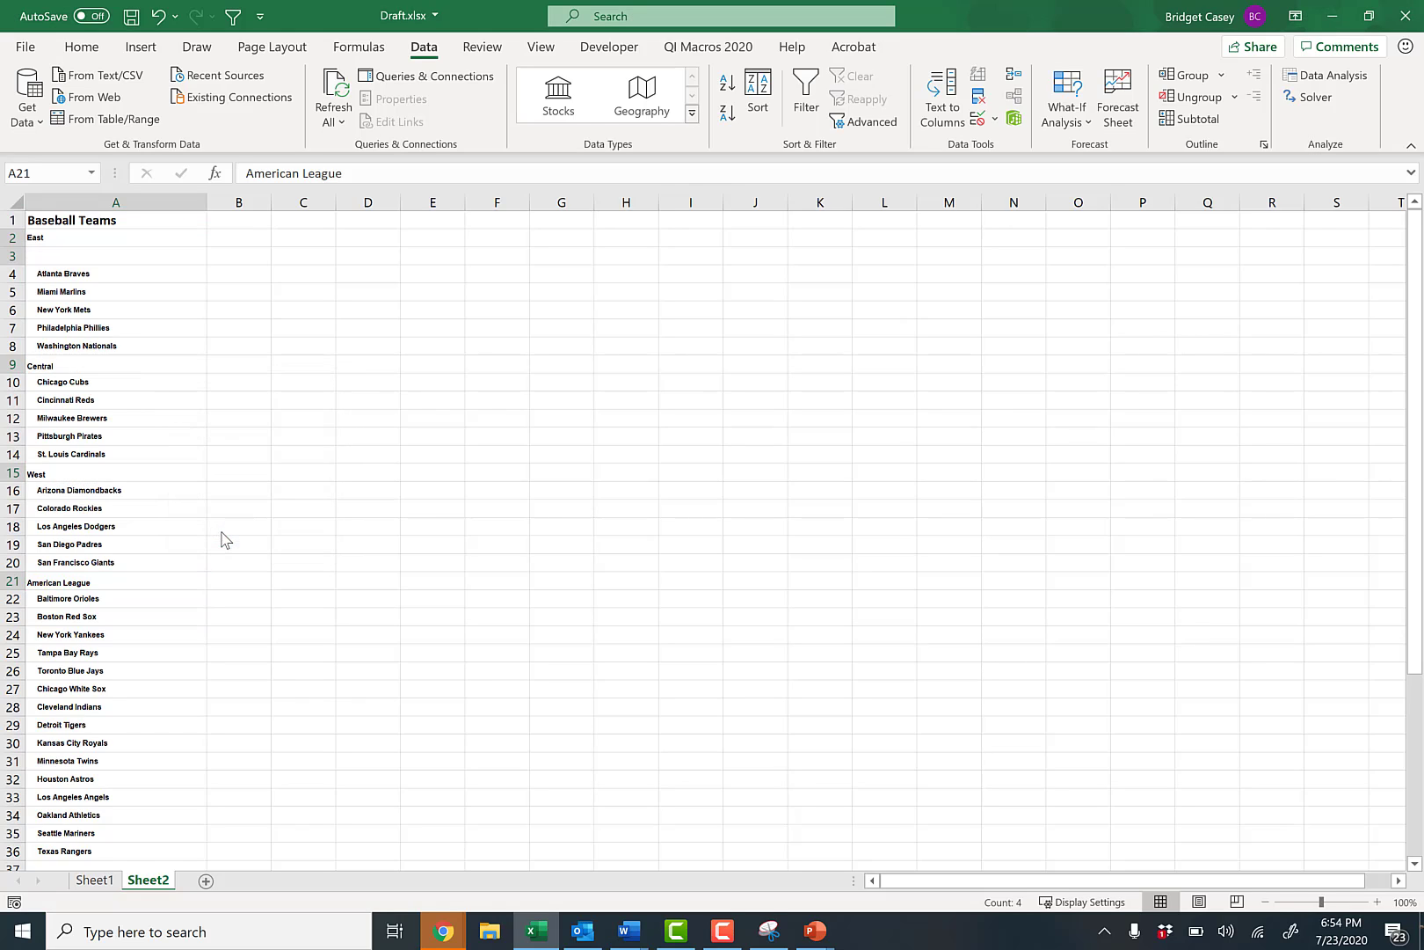
left_click(313, 498)
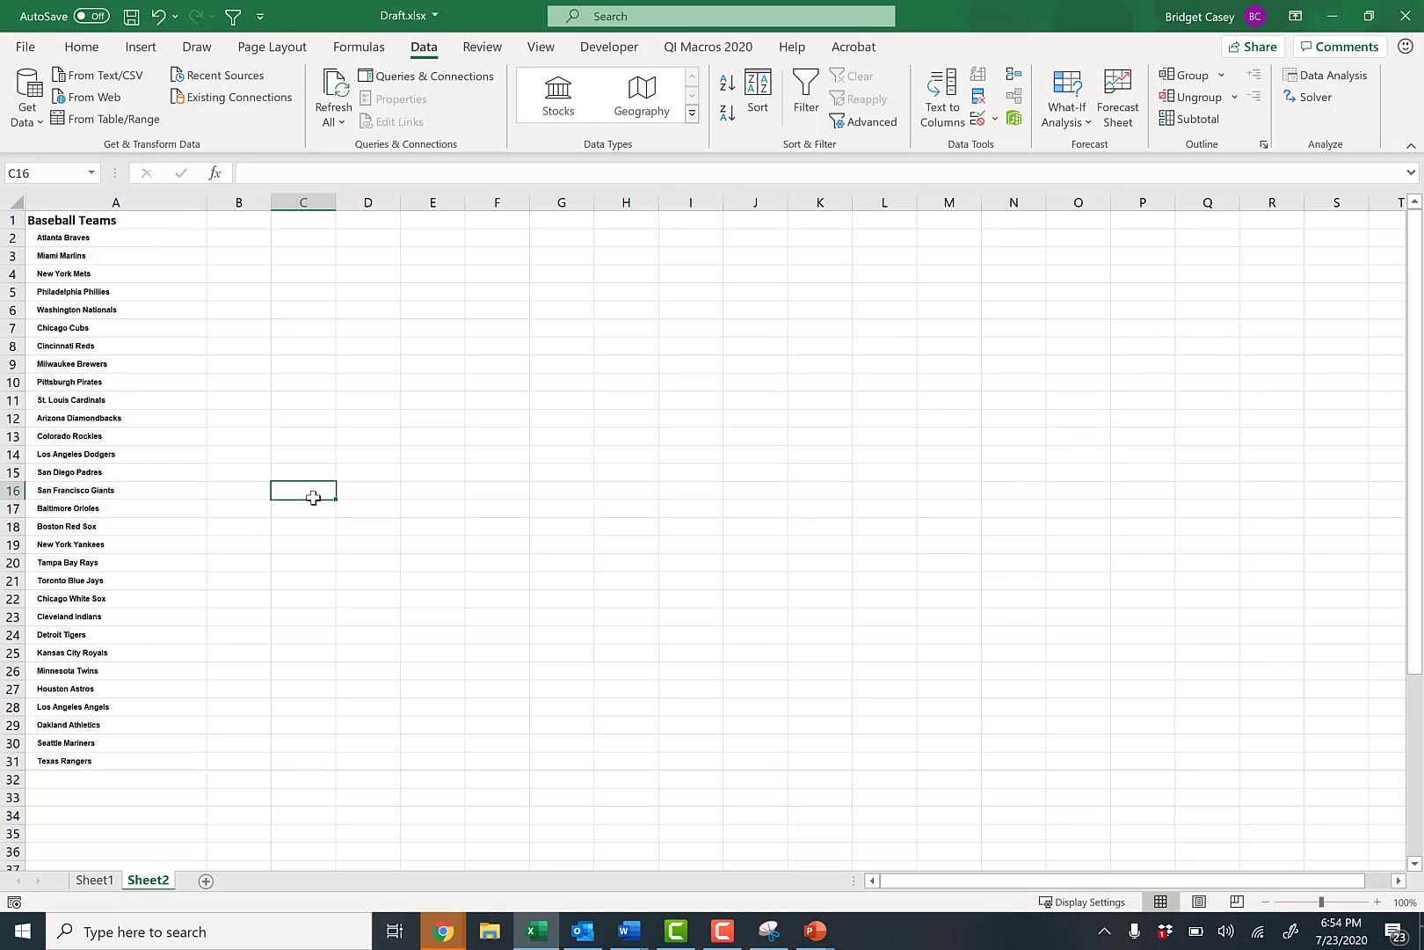
left_click_drag(169, 238, 154, 256)
left_click_drag(142, 332, 104, 774)
left_click(296, 679)
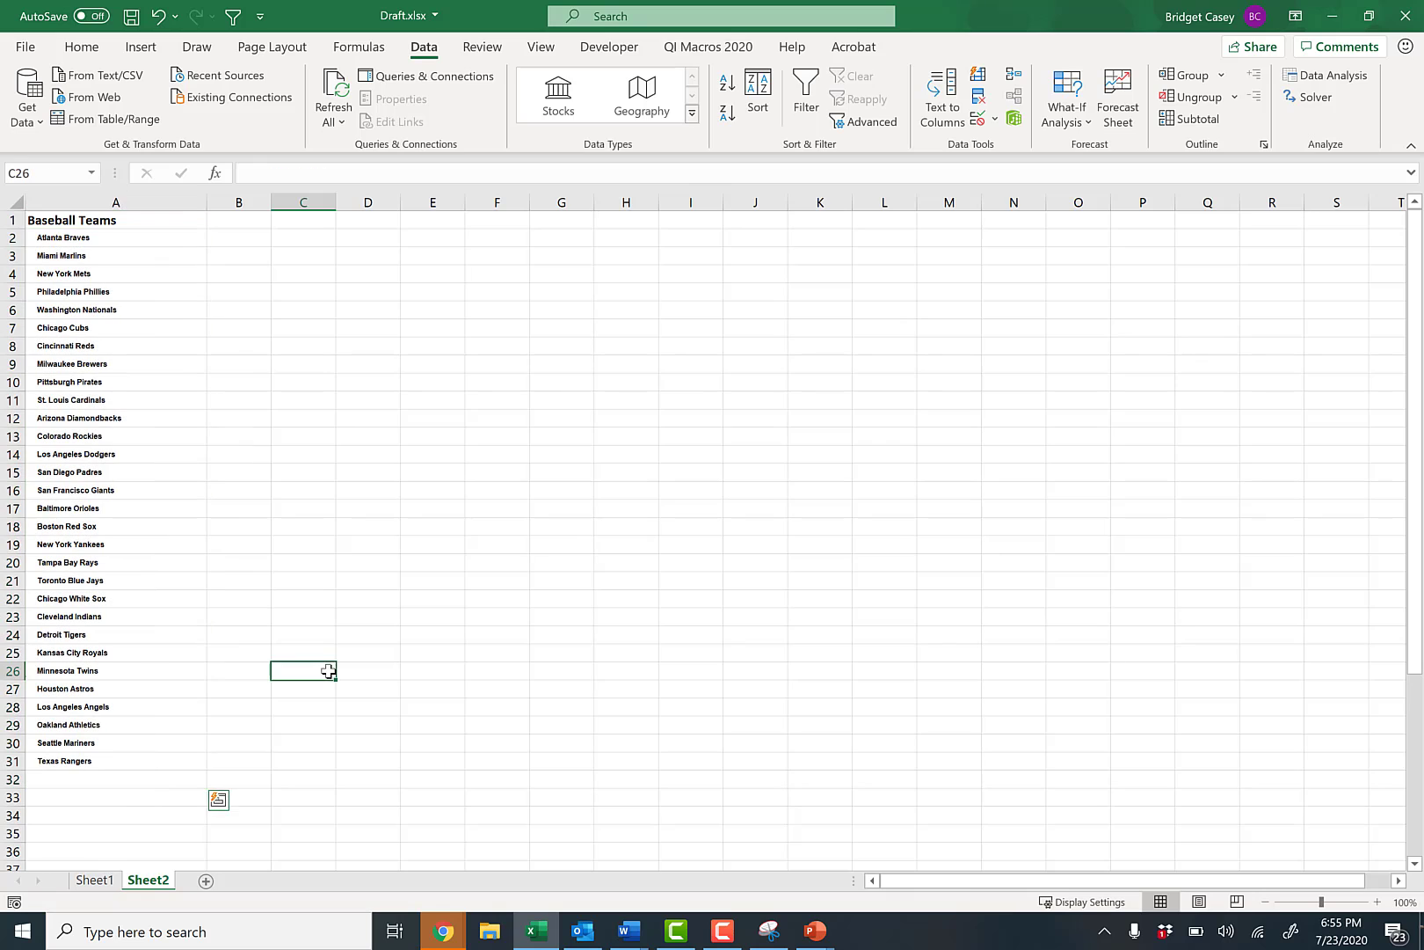
left_click(188, 204)
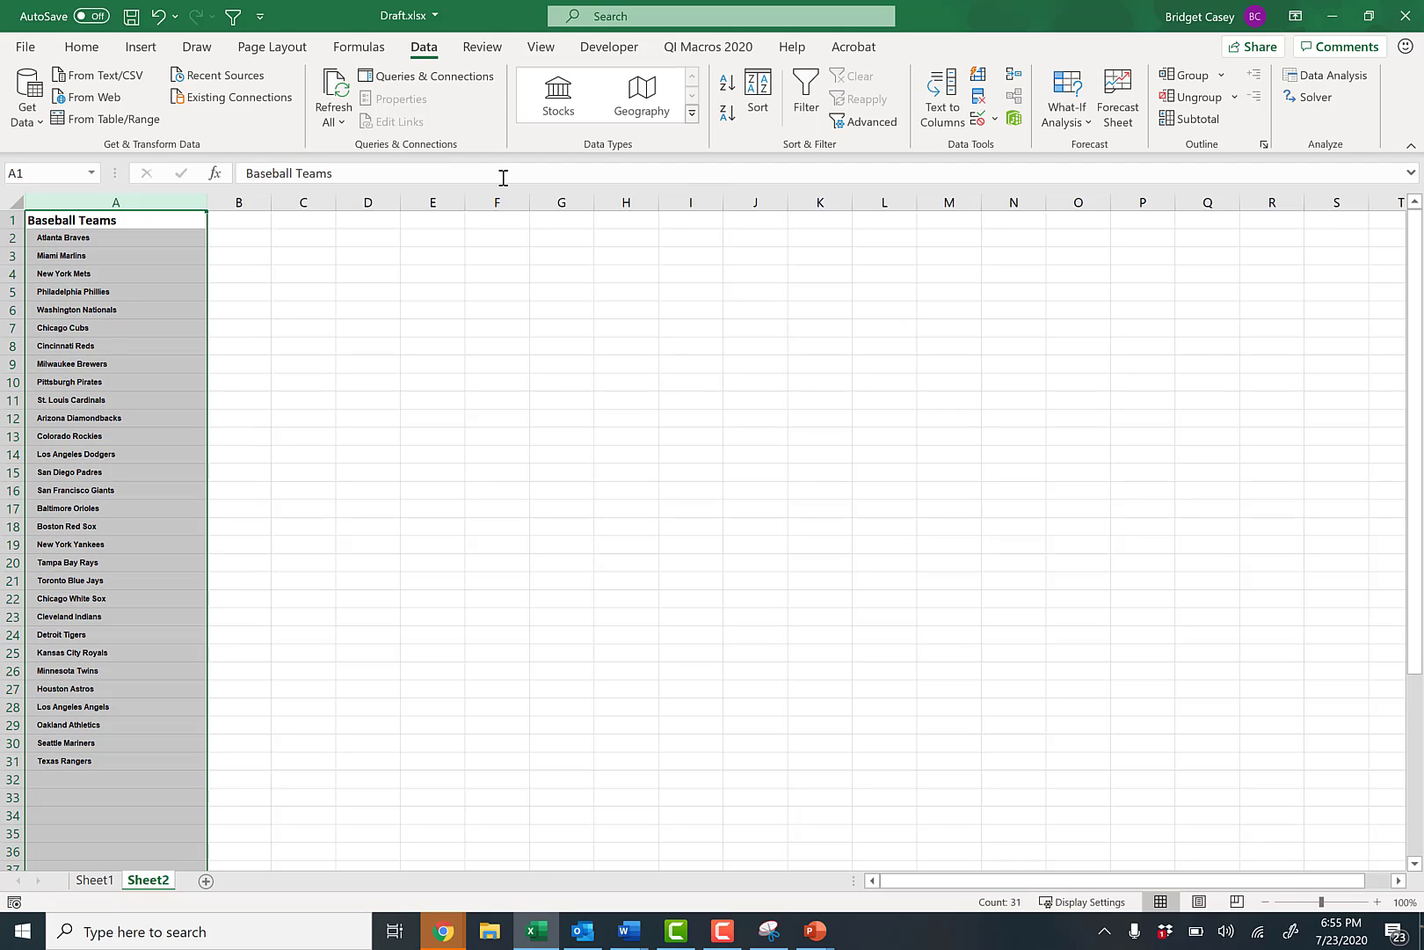
left_click(96, 50)
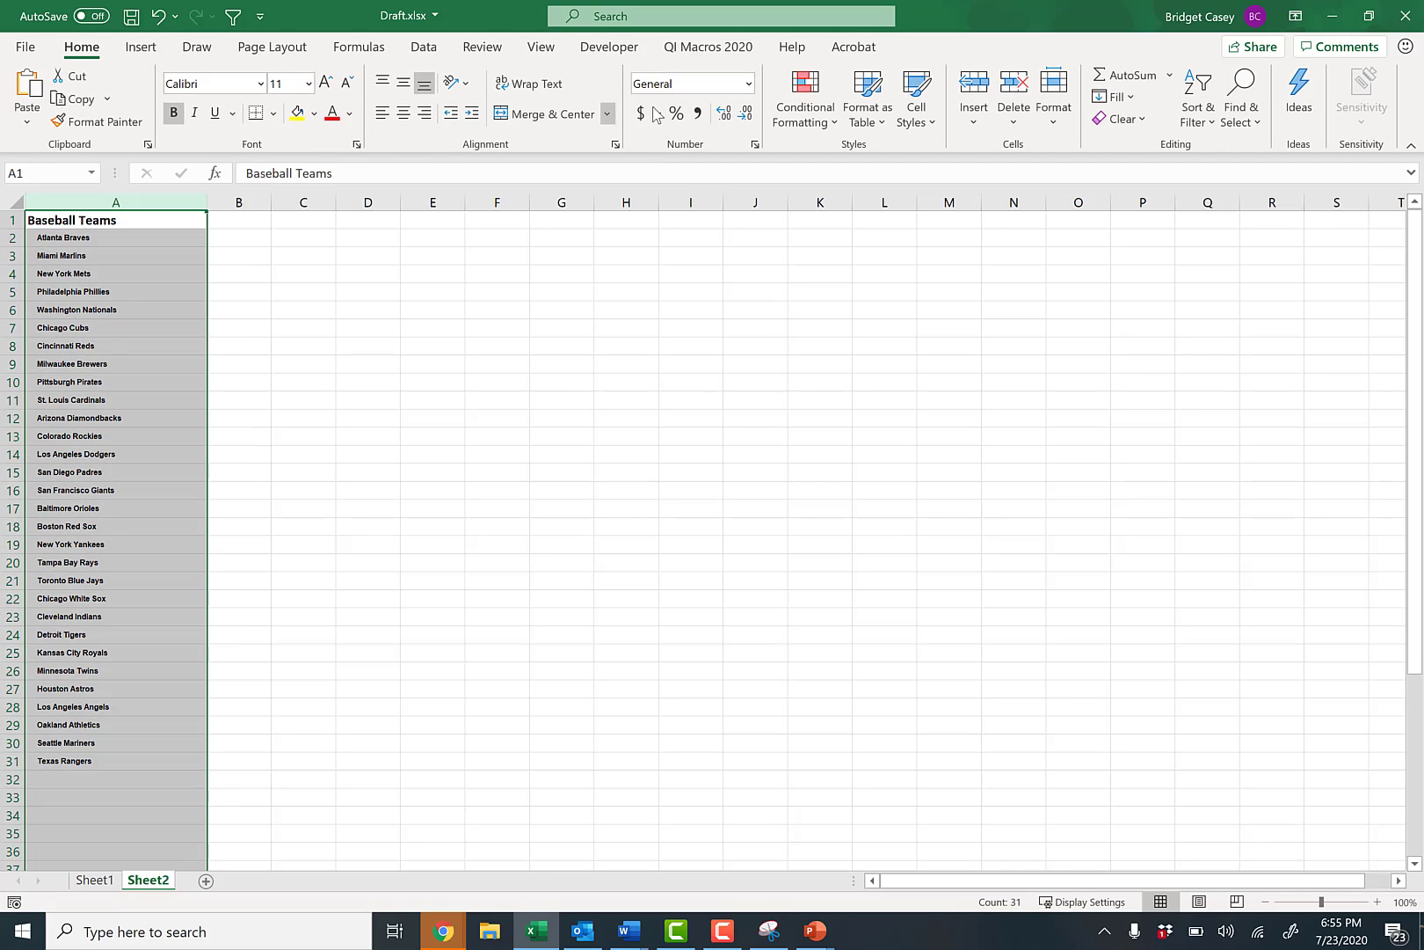
left_click(828, 132)
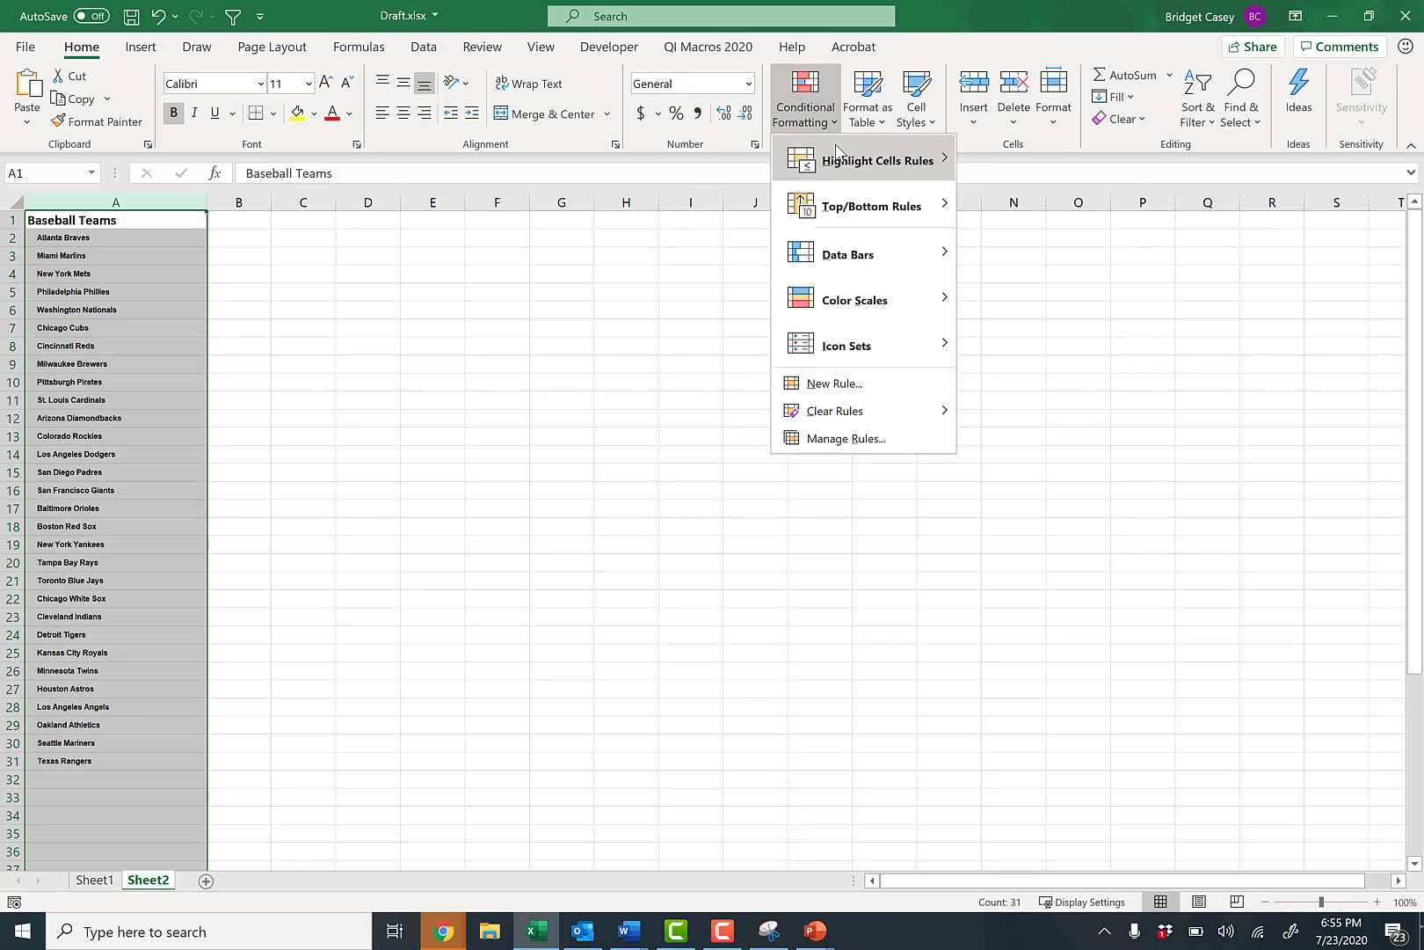
mouse_move(840, 160)
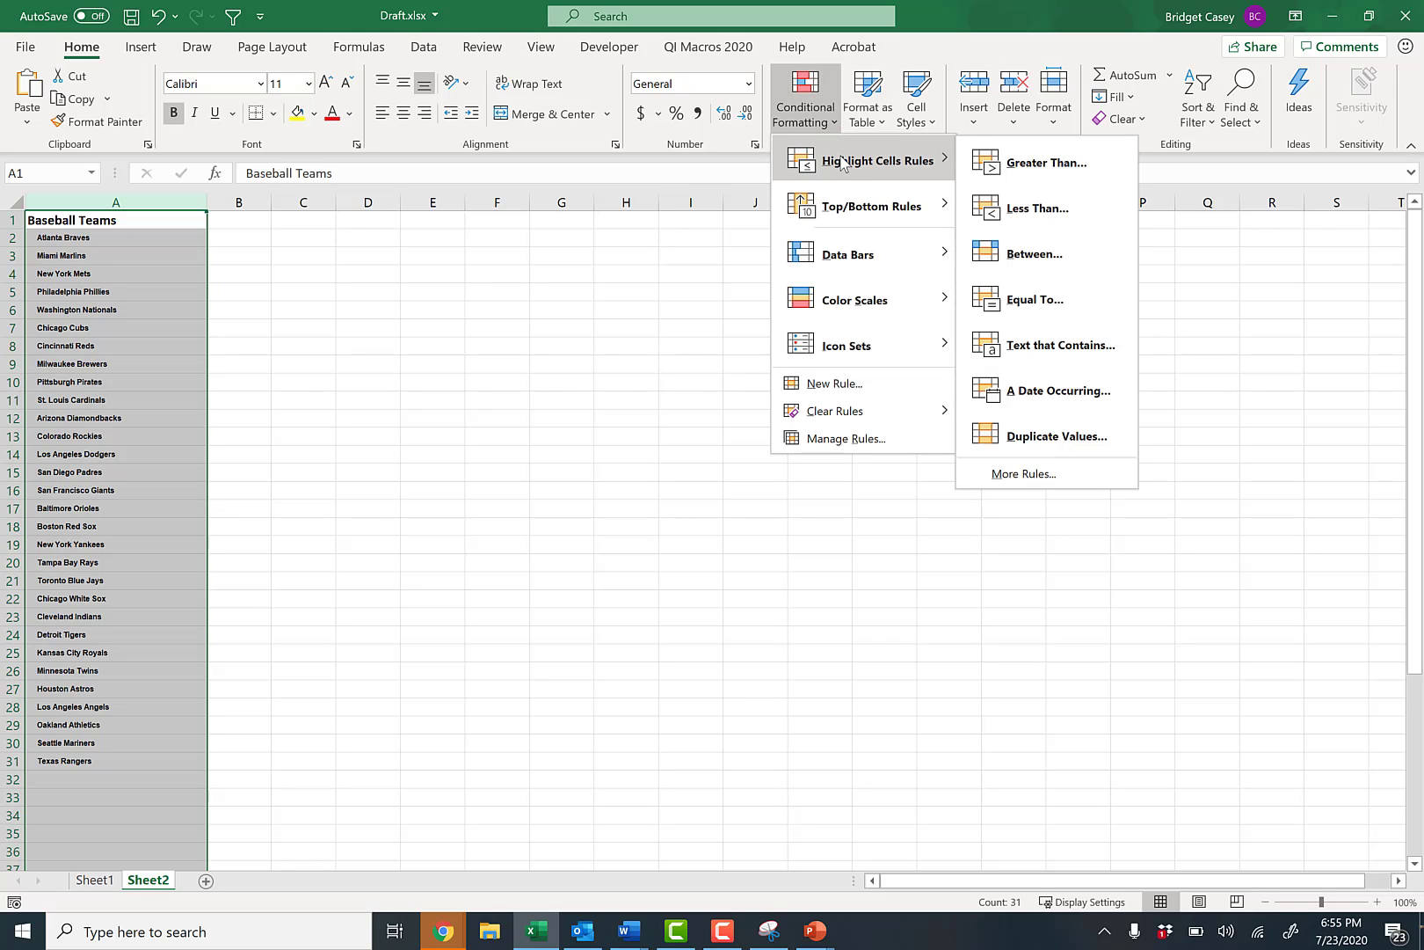
left_click(1039, 169)
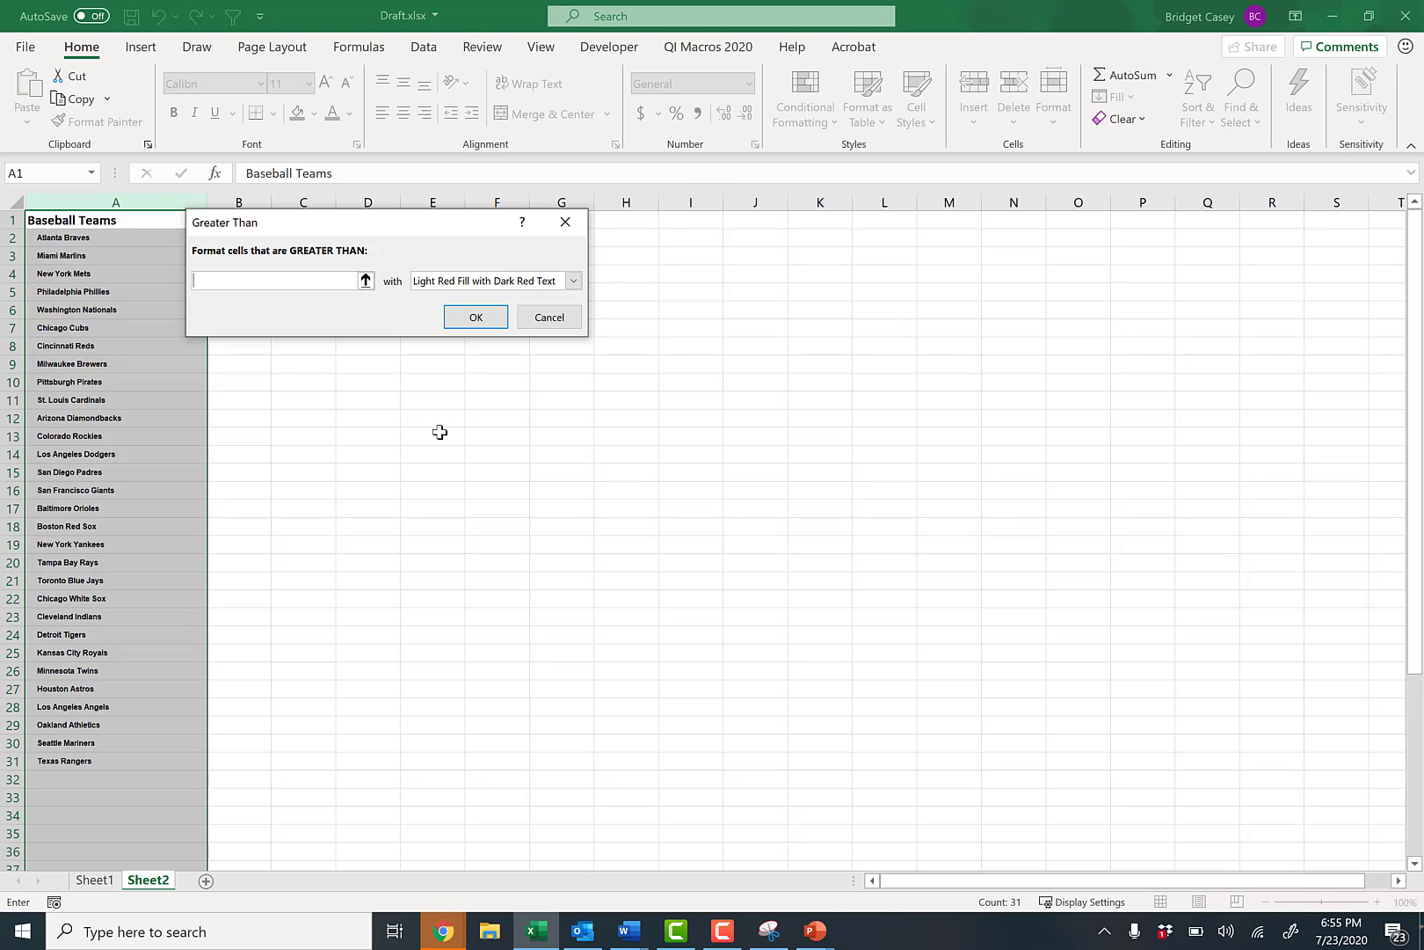
left_click(565, 222)
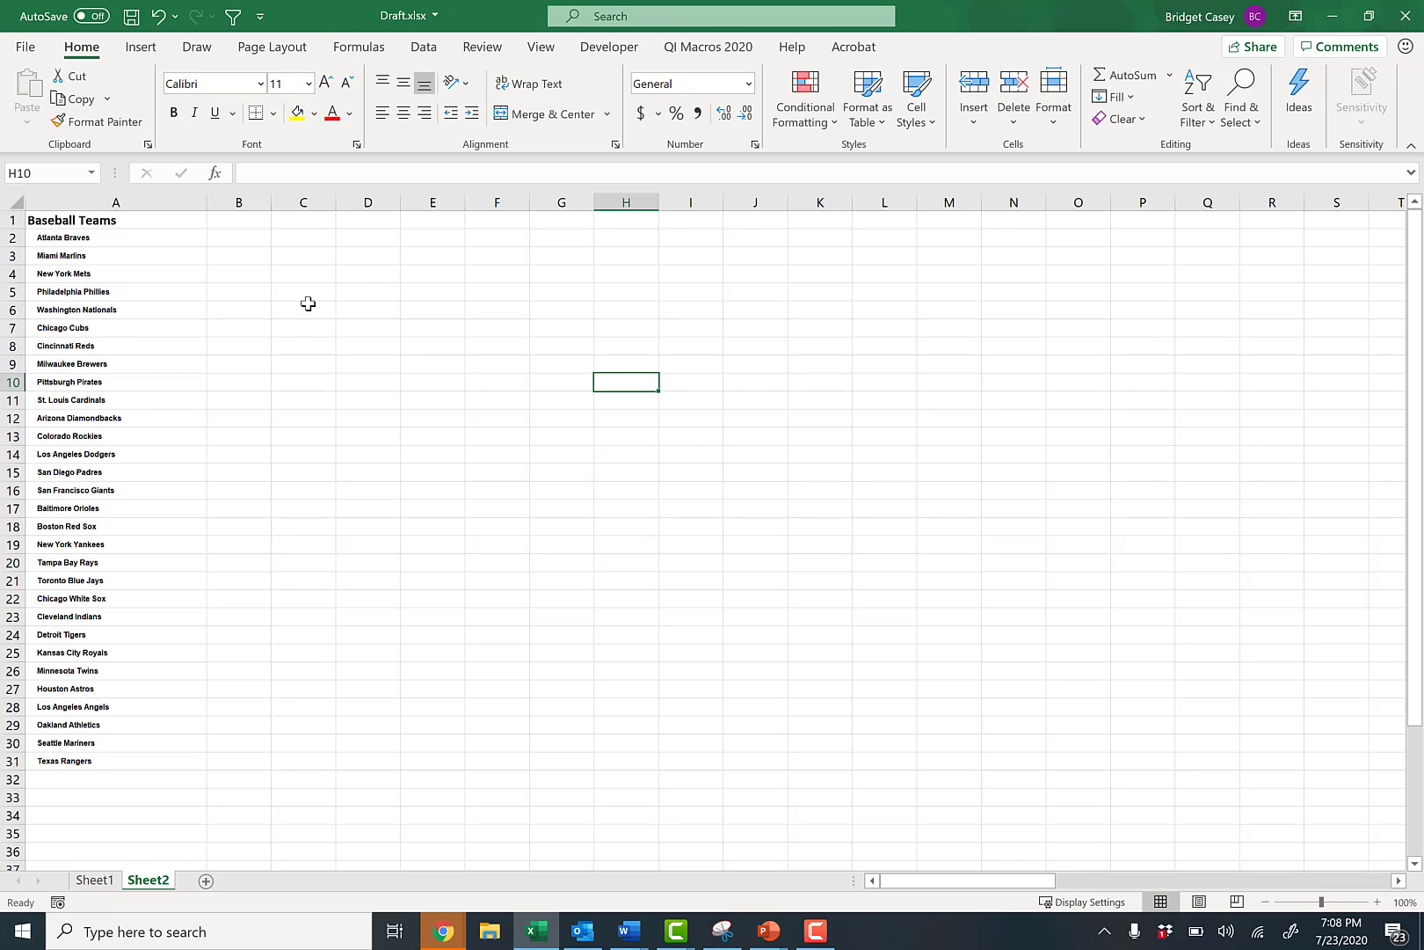
Copy the team names in A2:A31 and paste them transposed across row 2, starting at B2.
left_click_drag(151, 247, 109, 762)
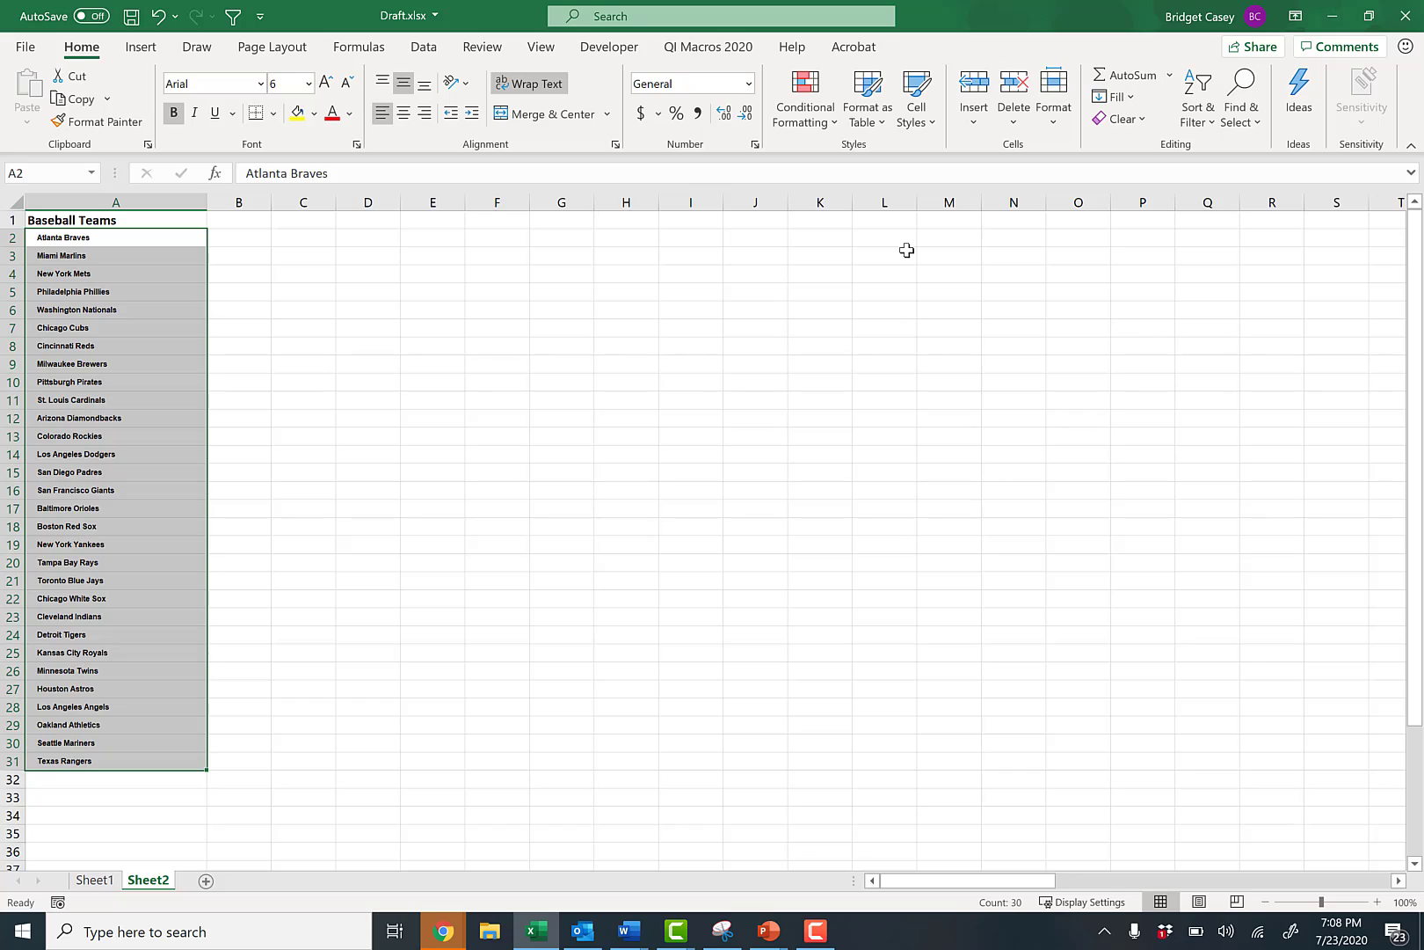
left_click(78, 101)
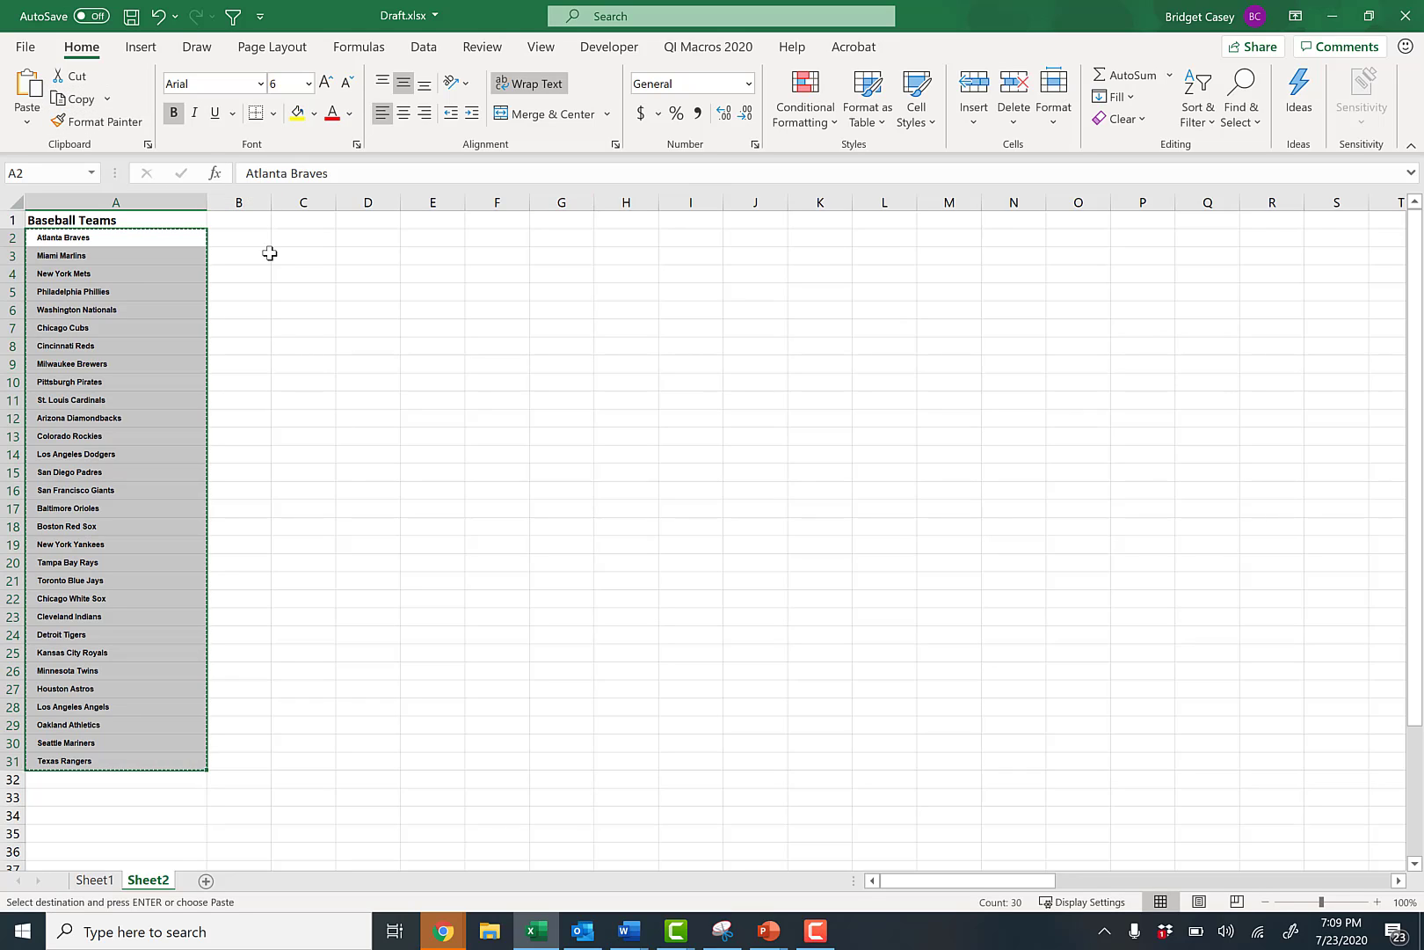
left_click_drag(245, 236, 1305, 238)
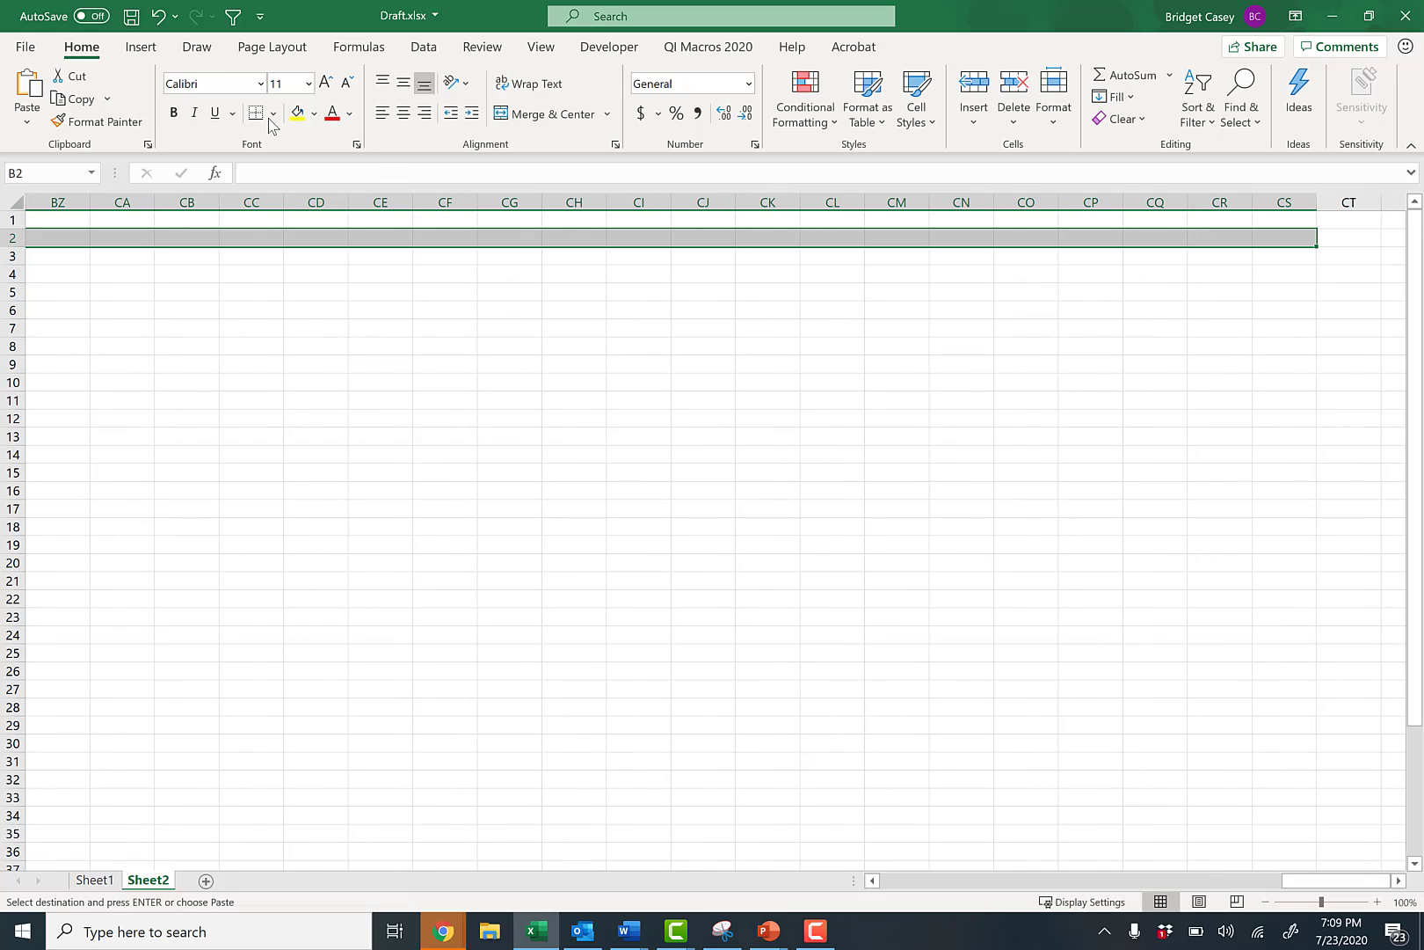
left_click(26, 114)
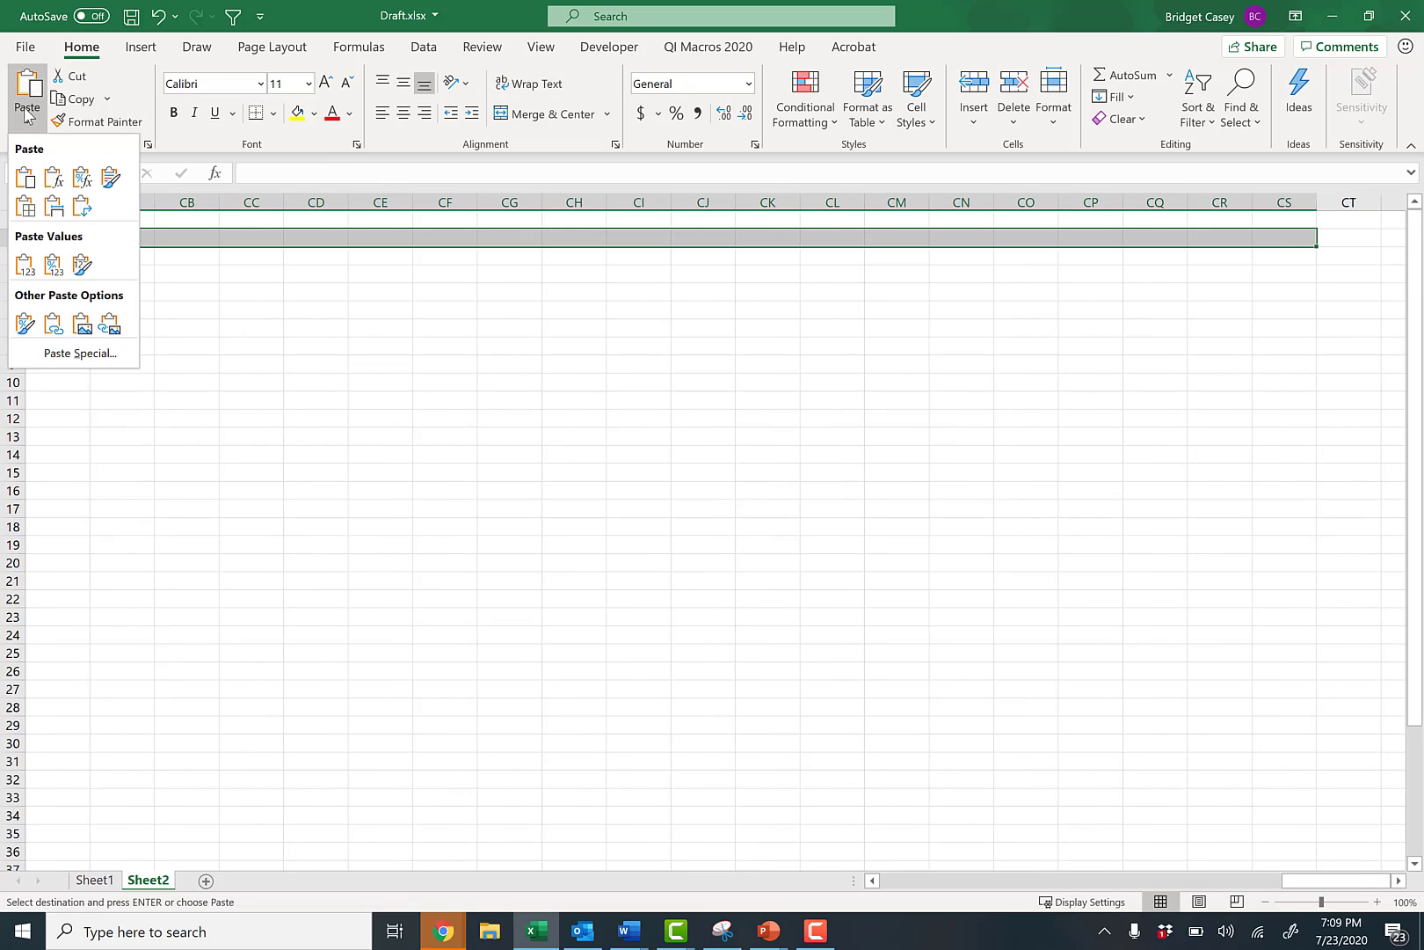
left_click(84, 207)
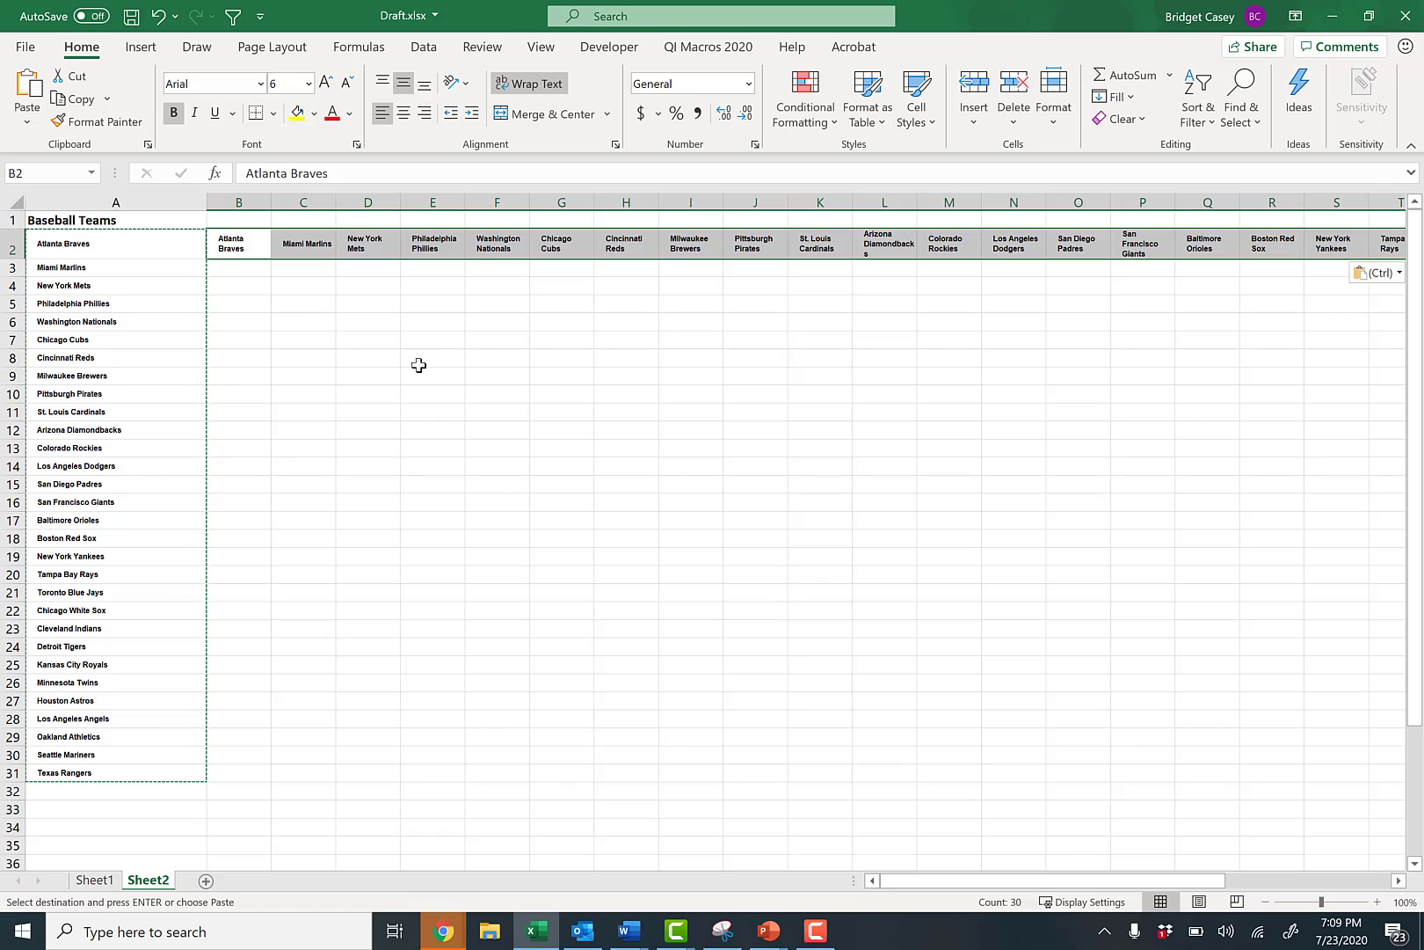
left_click(363, 355)
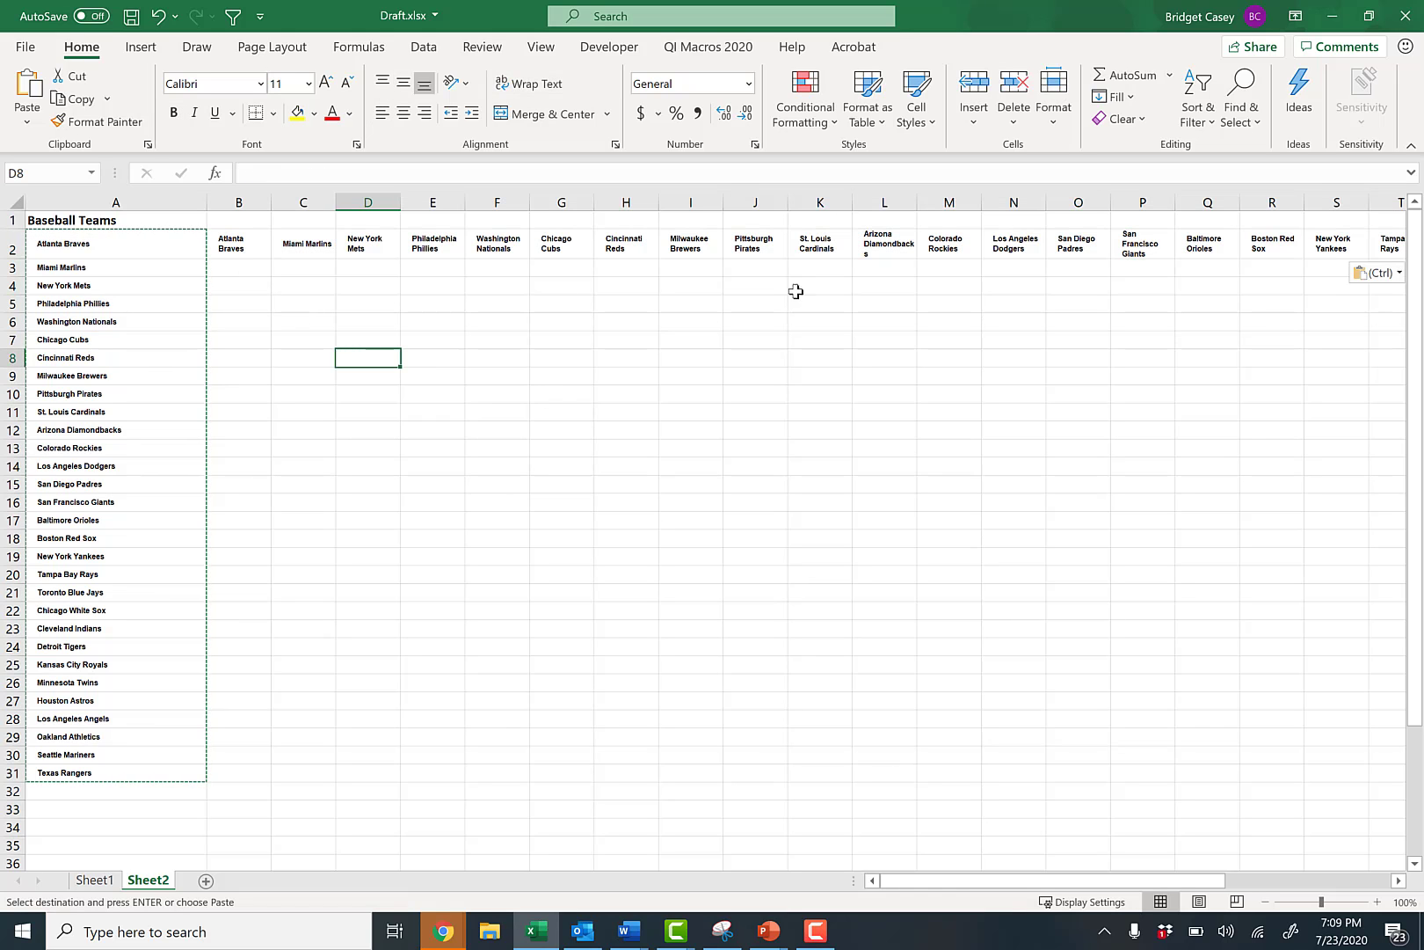
scroll(936, 278, "right", 4)
scroll(936, 279, "left", 4)
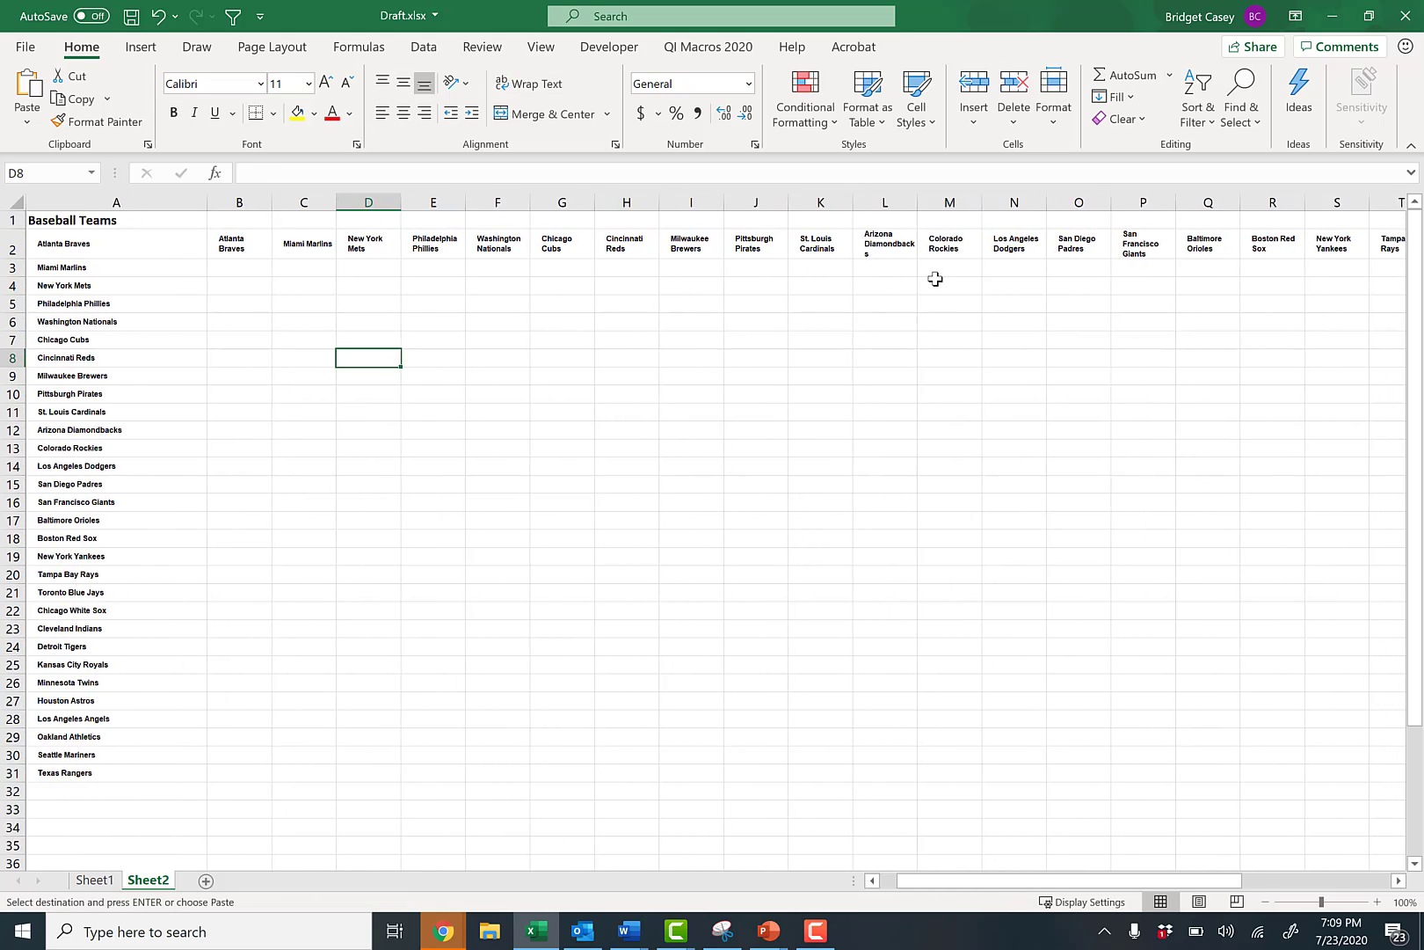
Delete the original vertical team list in A2:A32, shifting the remaining cells left.
left_click_drag(112, 244, 70, 790)
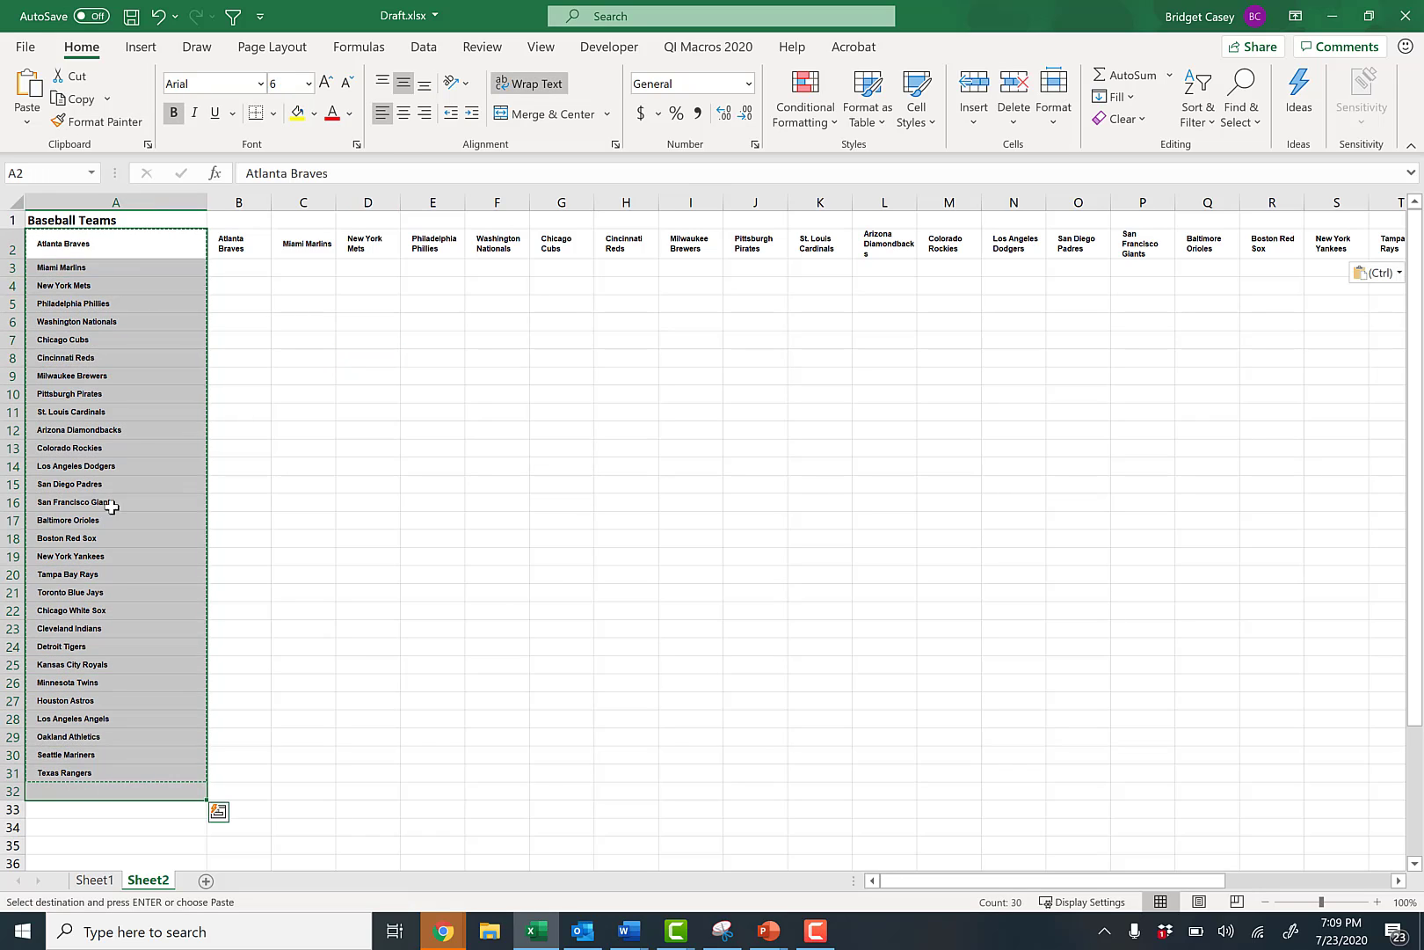
right_click(103, 440)
left_click(218, 542)
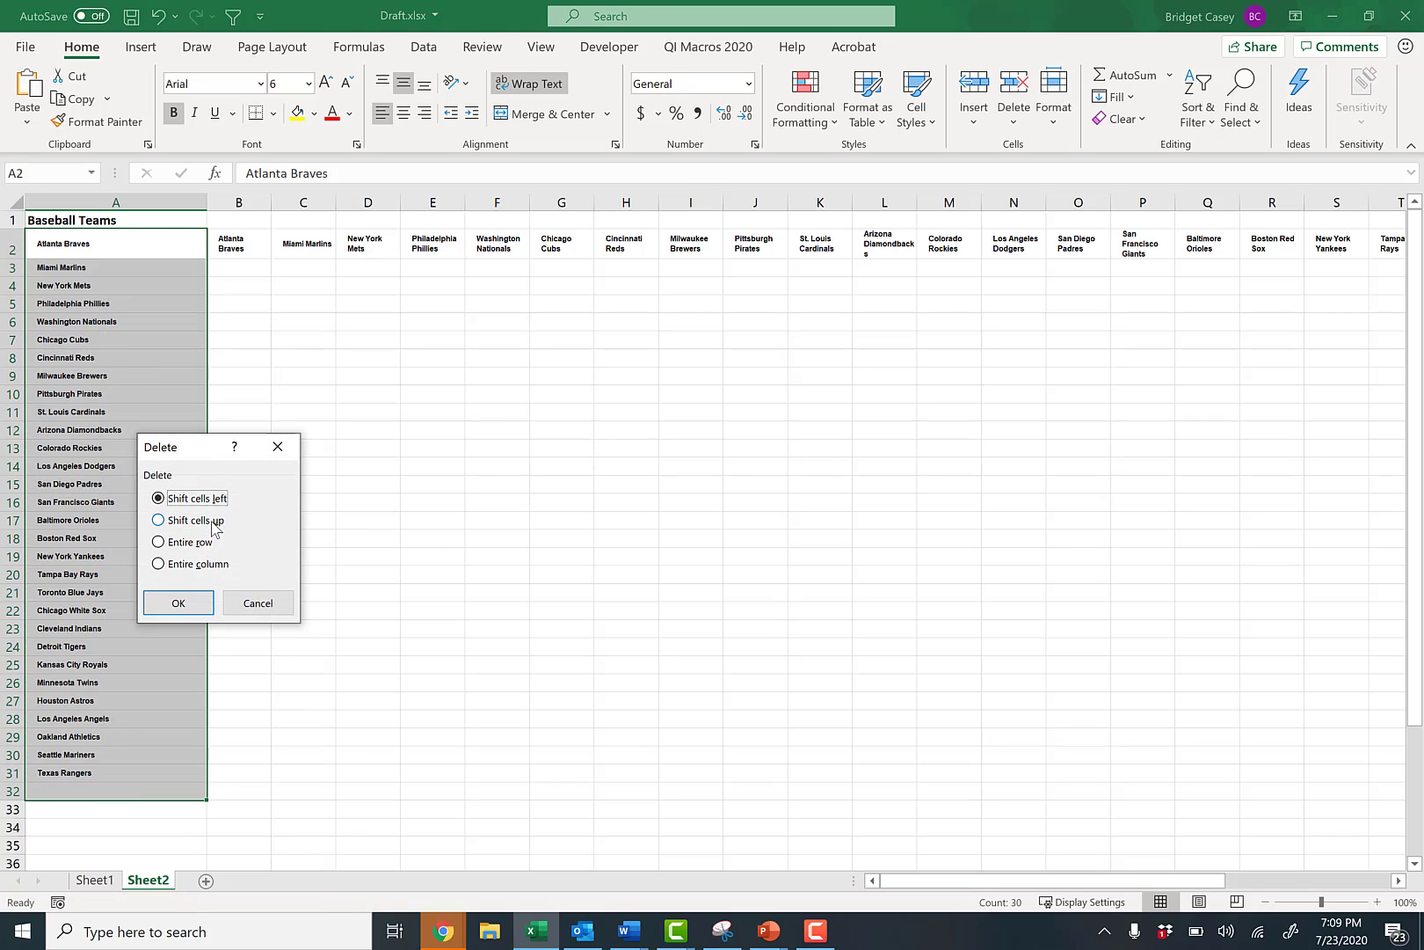
left_click(177, 602)
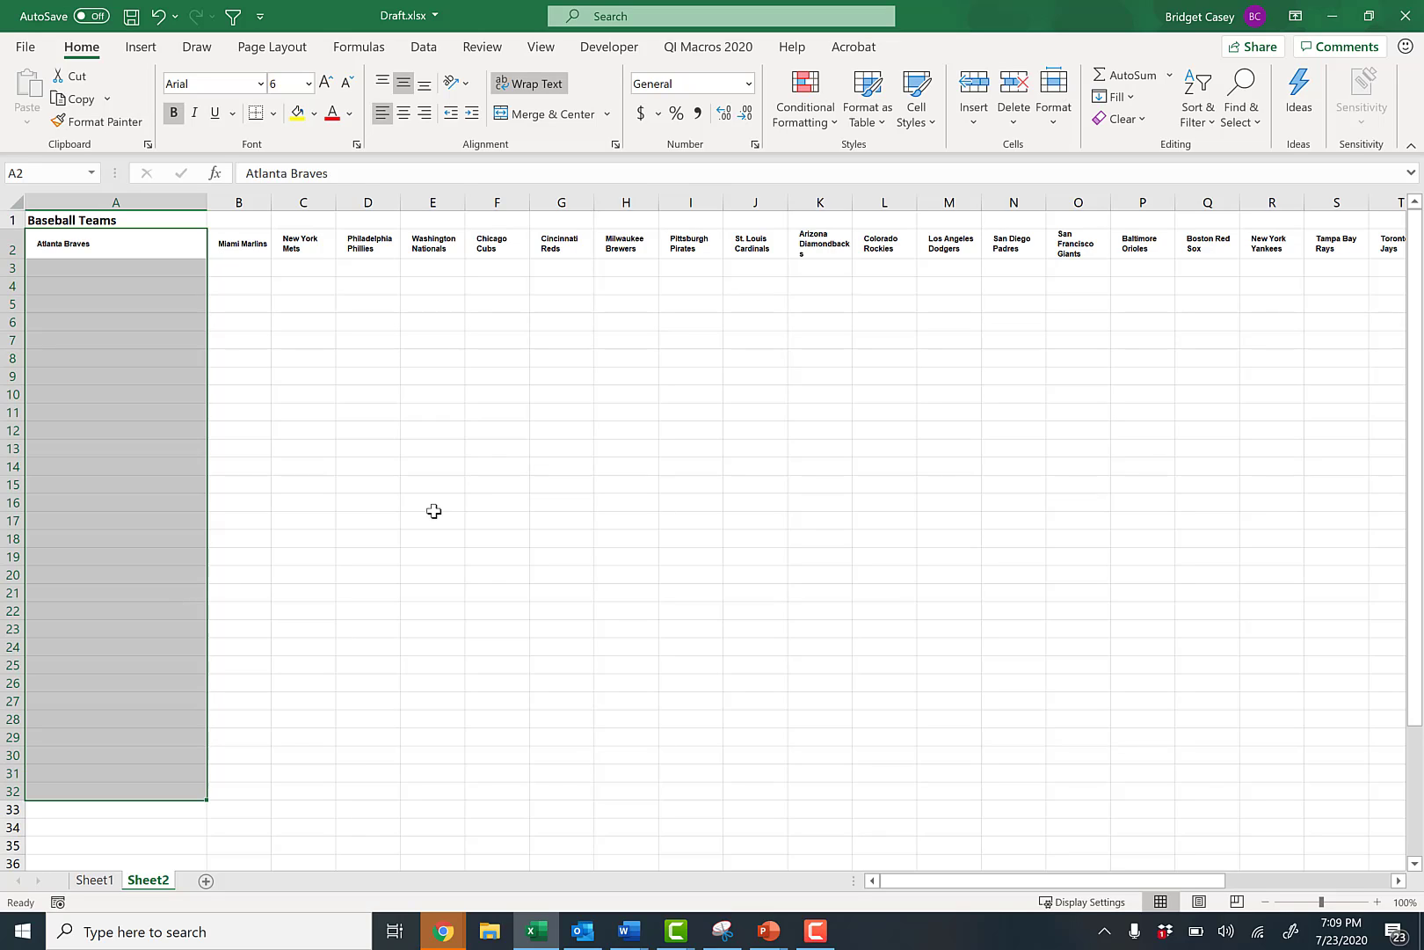
left_click(519, 469)
Merge and center the Baseball Teams title across A1:AD1, over all the team columns.
left_click(100, 221)
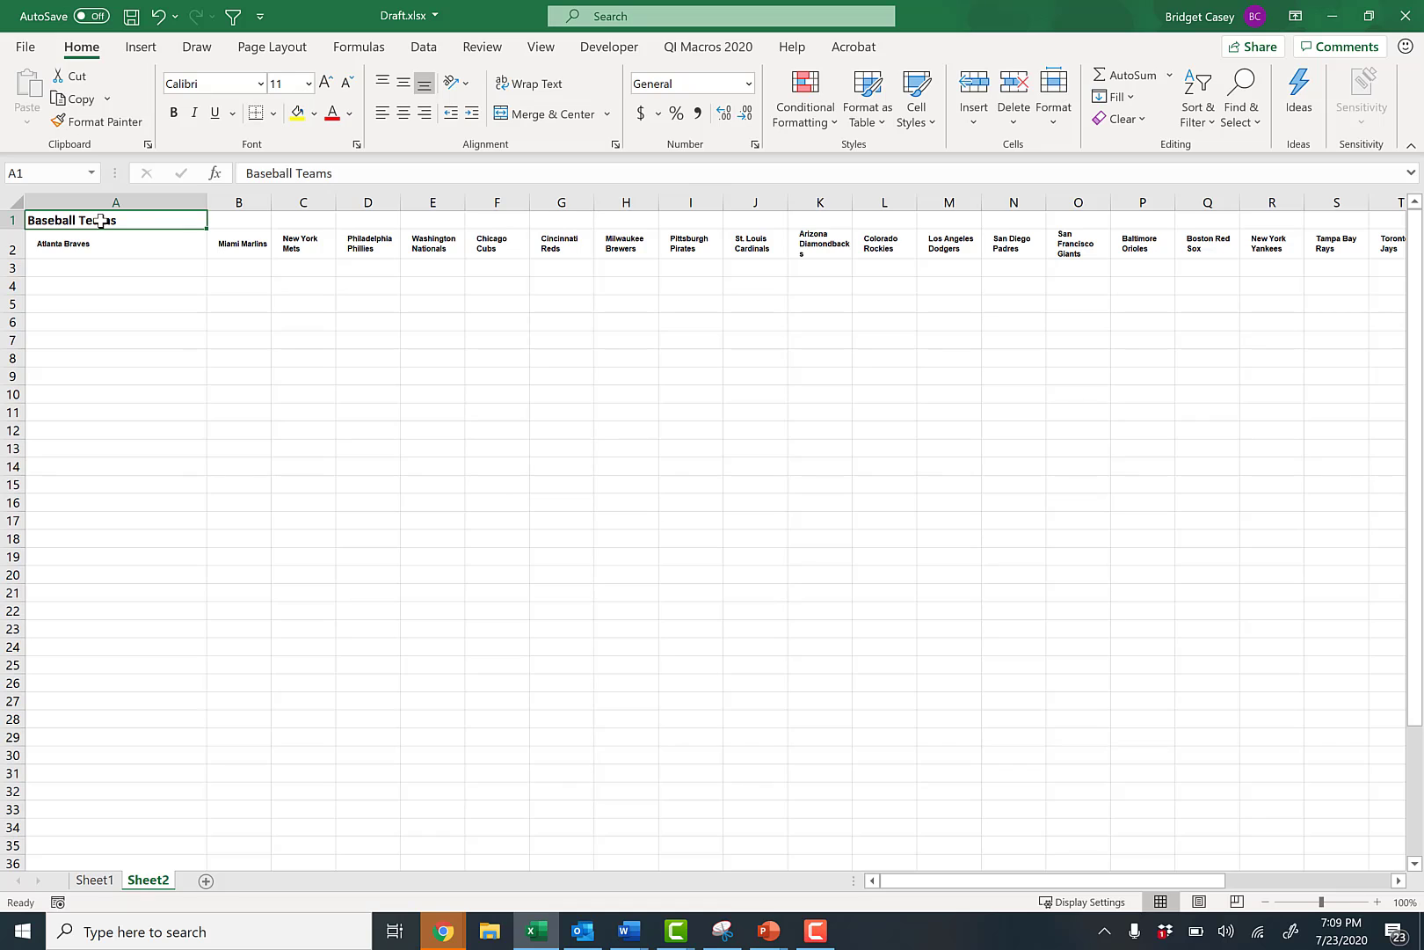
left_click_drag(118, 219, 1225, 214)
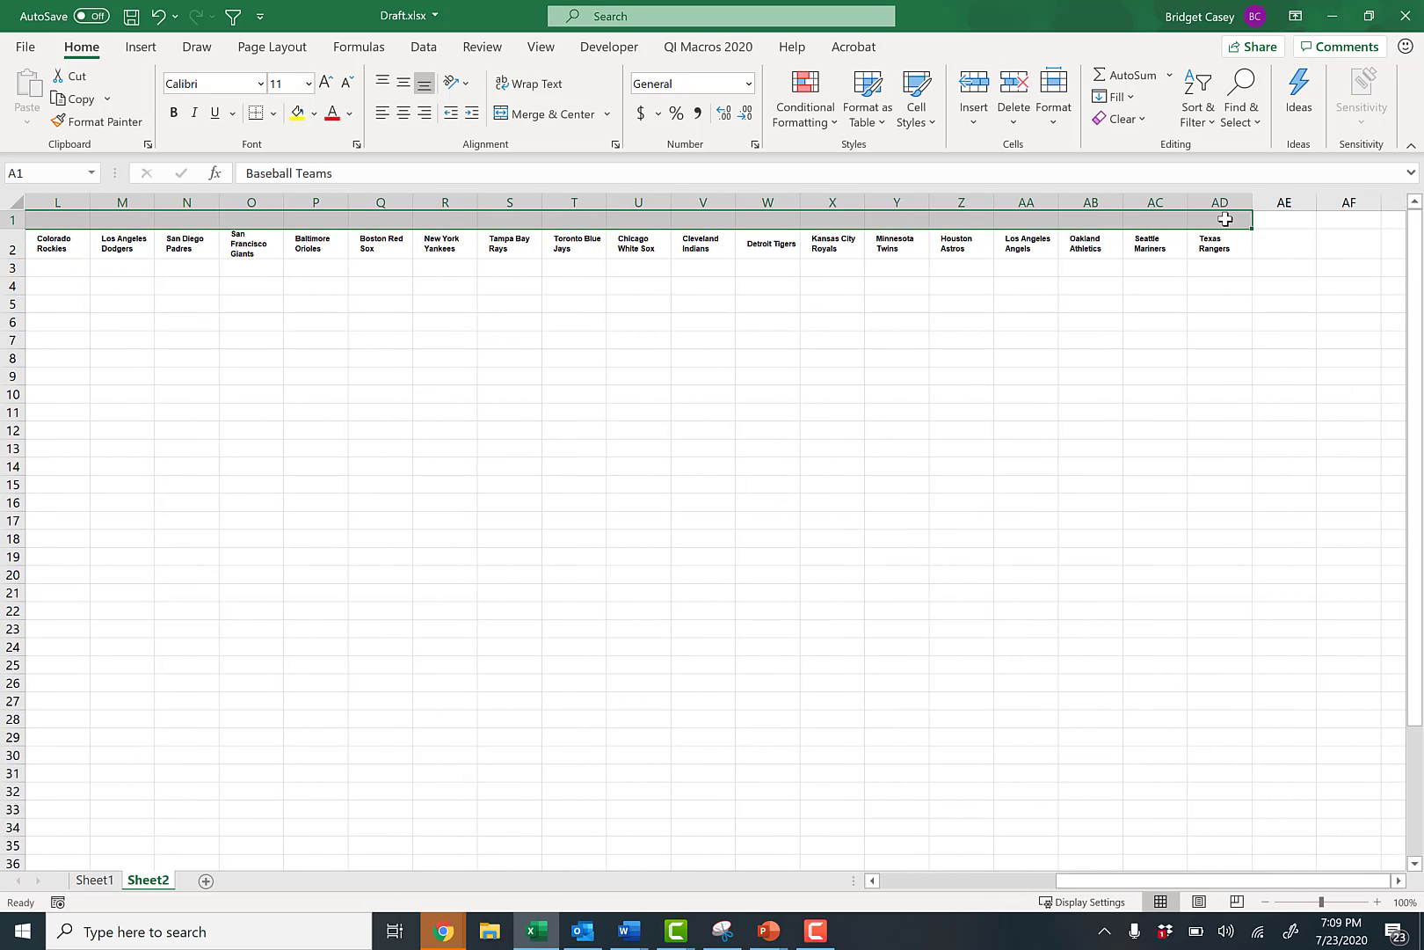
left_click(545, 112)
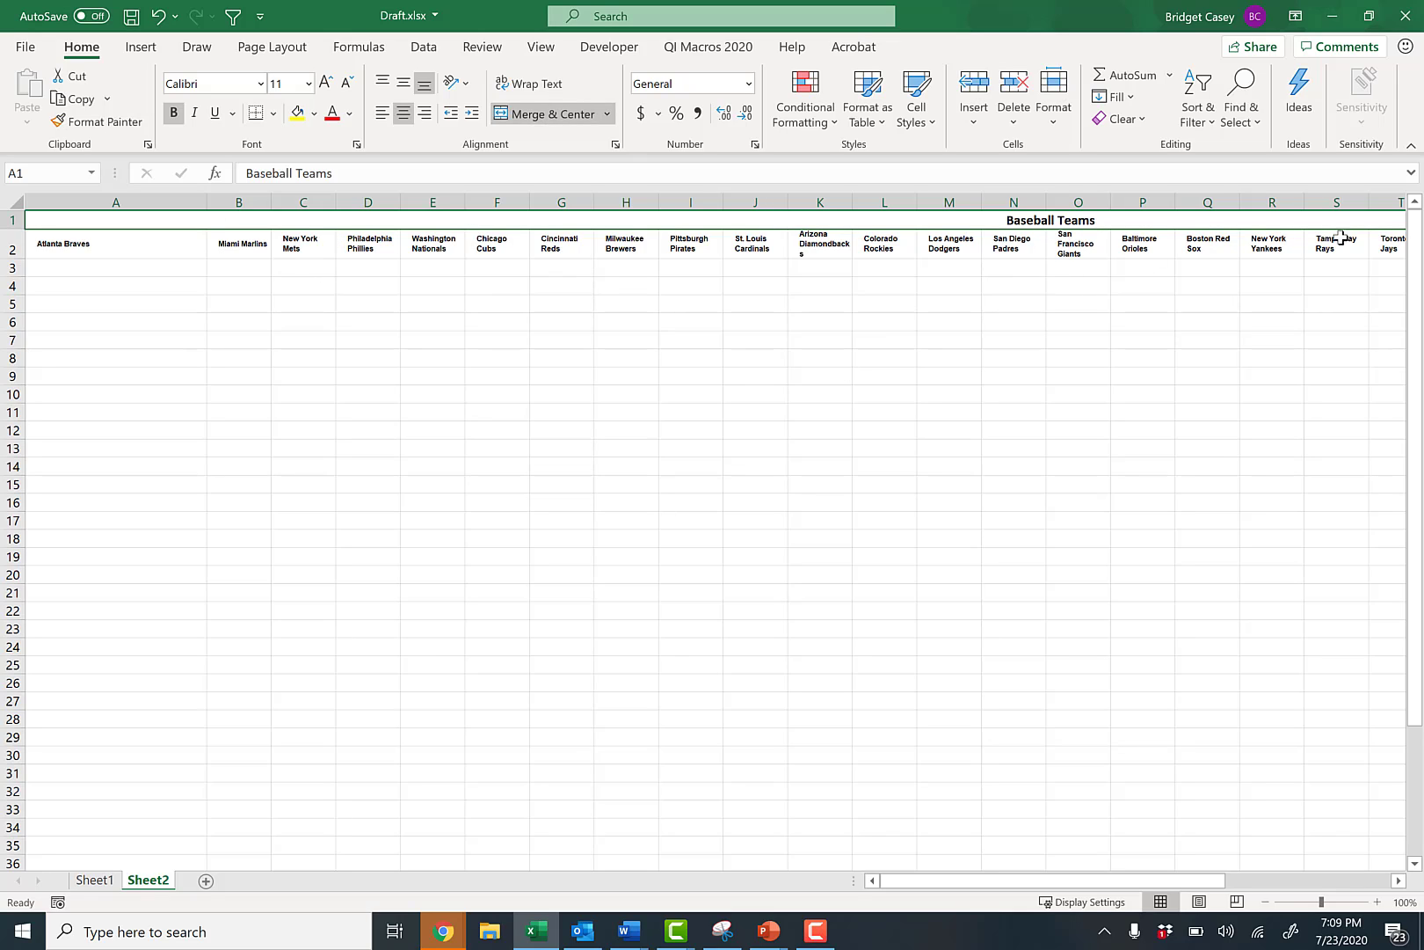
Increase the Baseball Teams title's font size to 16 and give the merged cell thick outside borders.
left_click(326, 83)
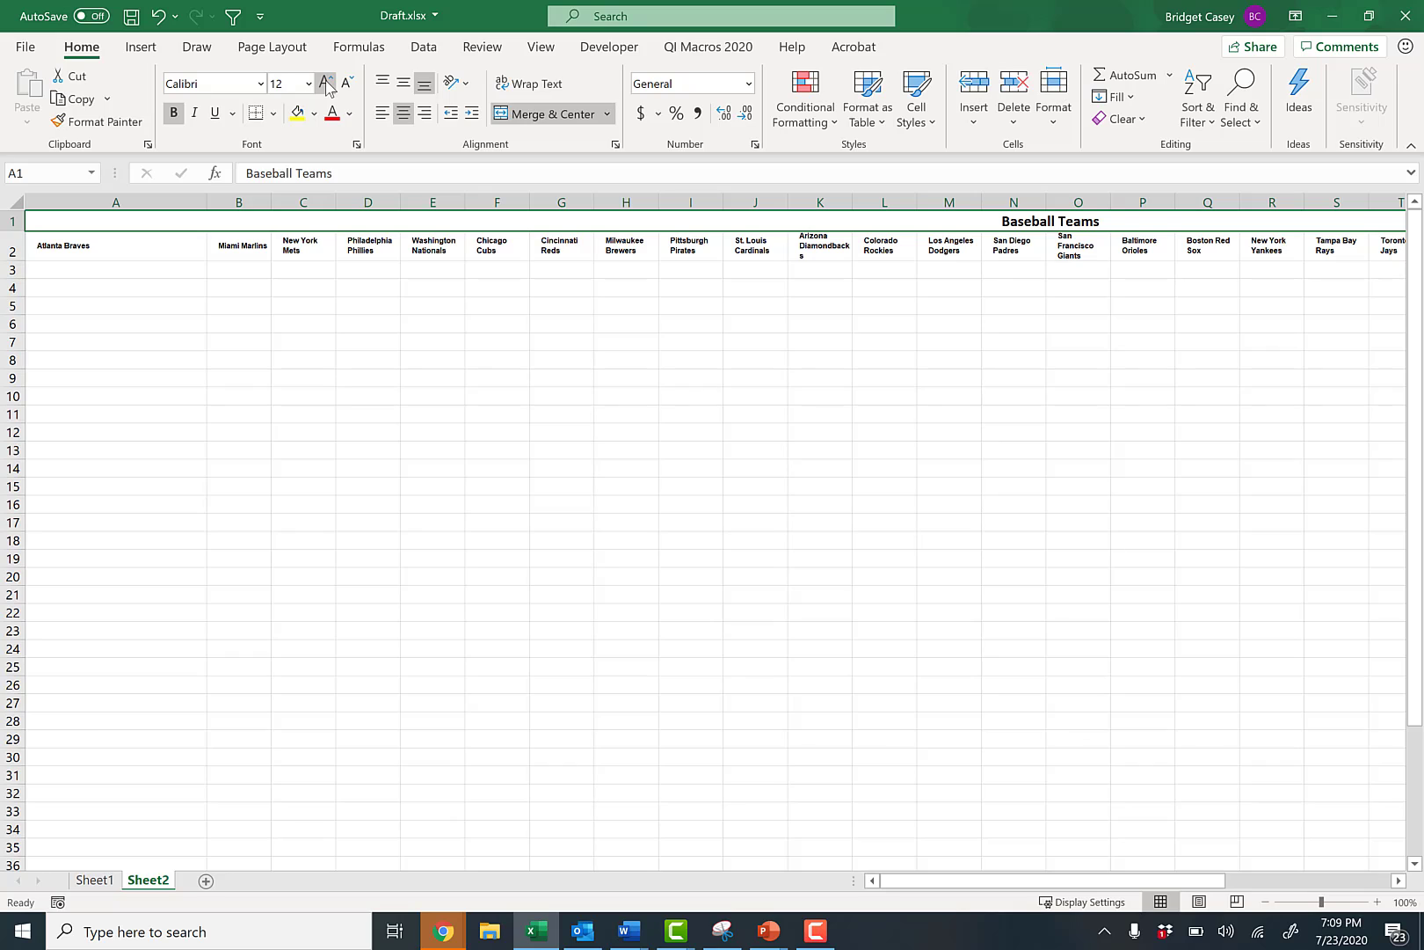
left_click(325, 84)
left_click(325, 83)
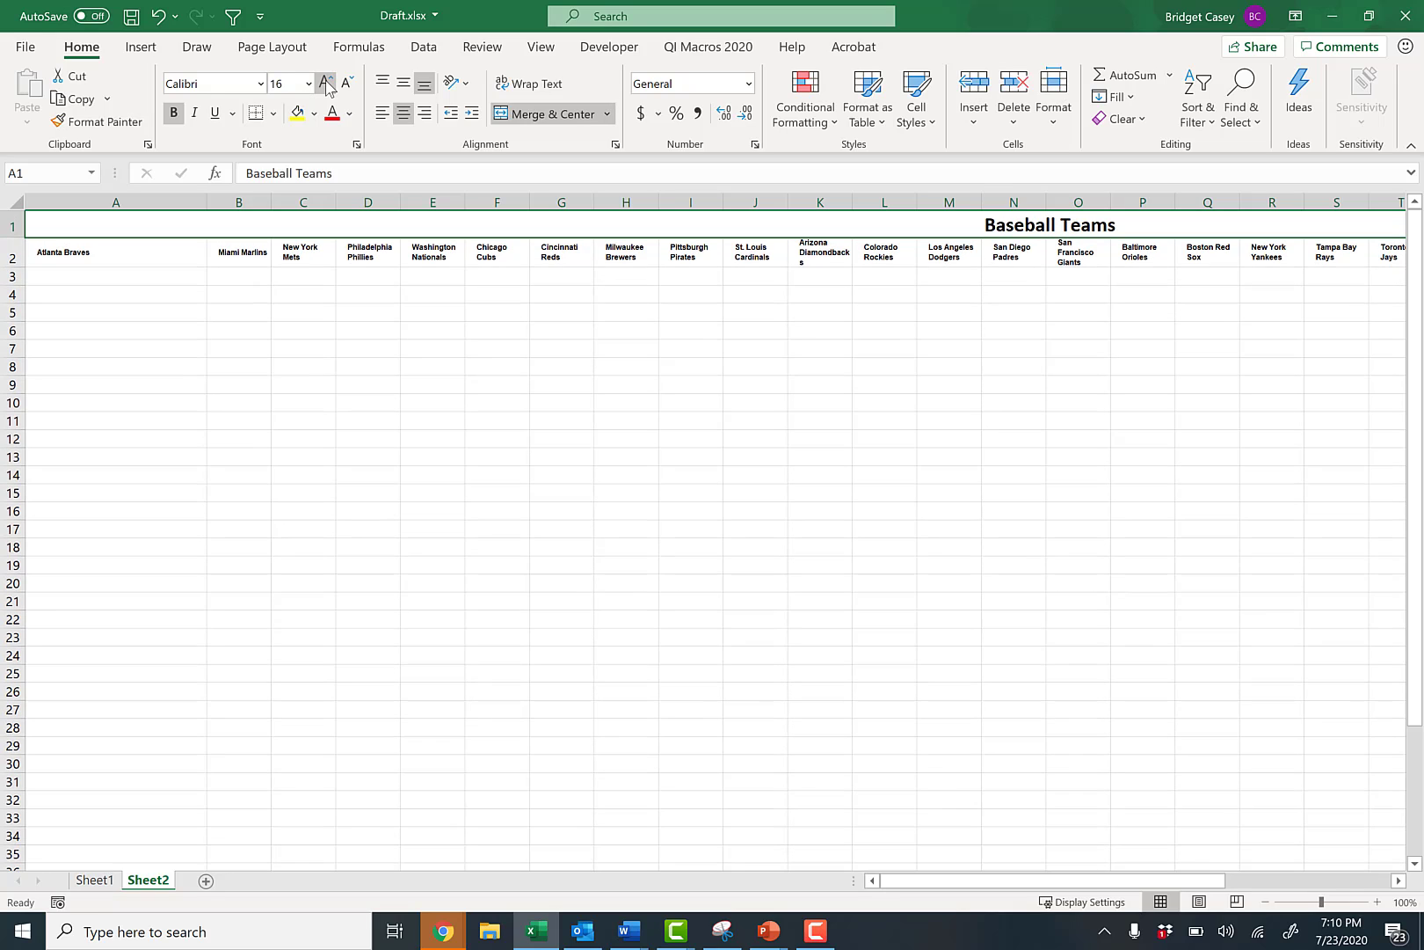
left_click(274, 114)
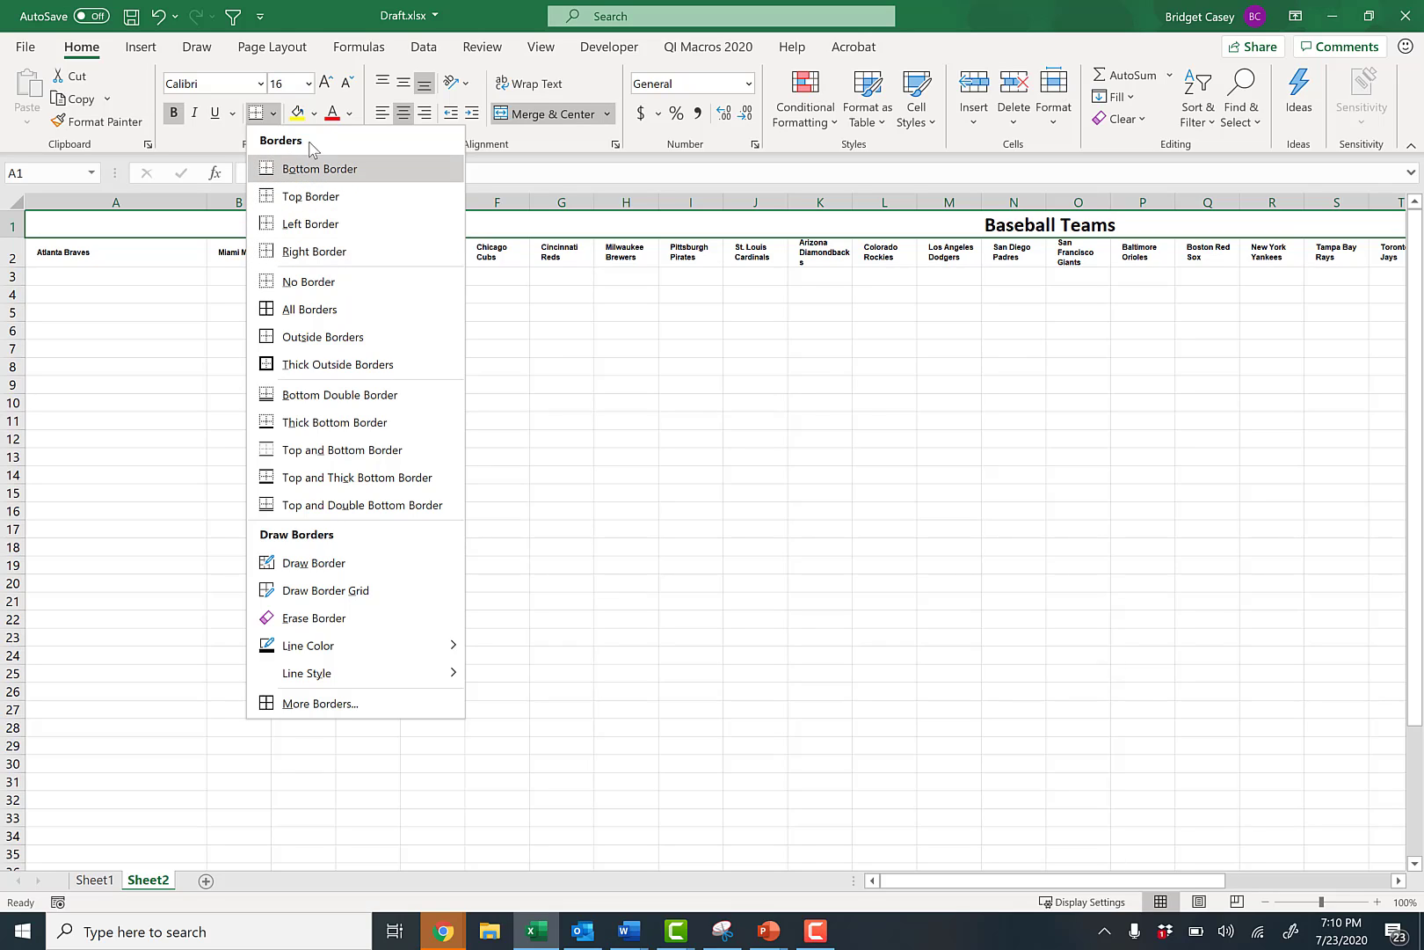
left_click(321, 369)
left_click(480, 363)
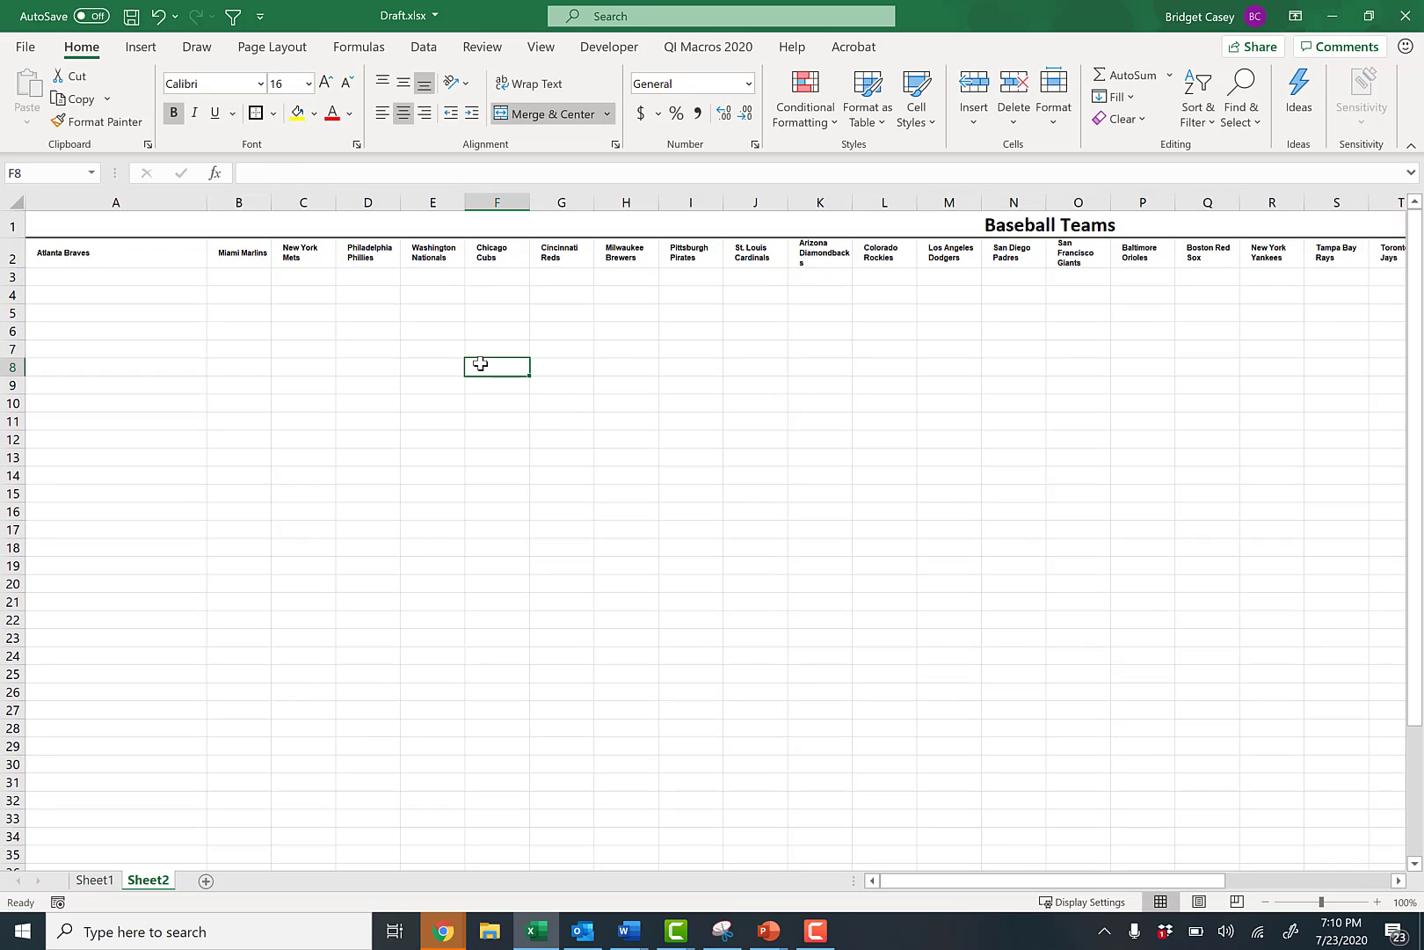